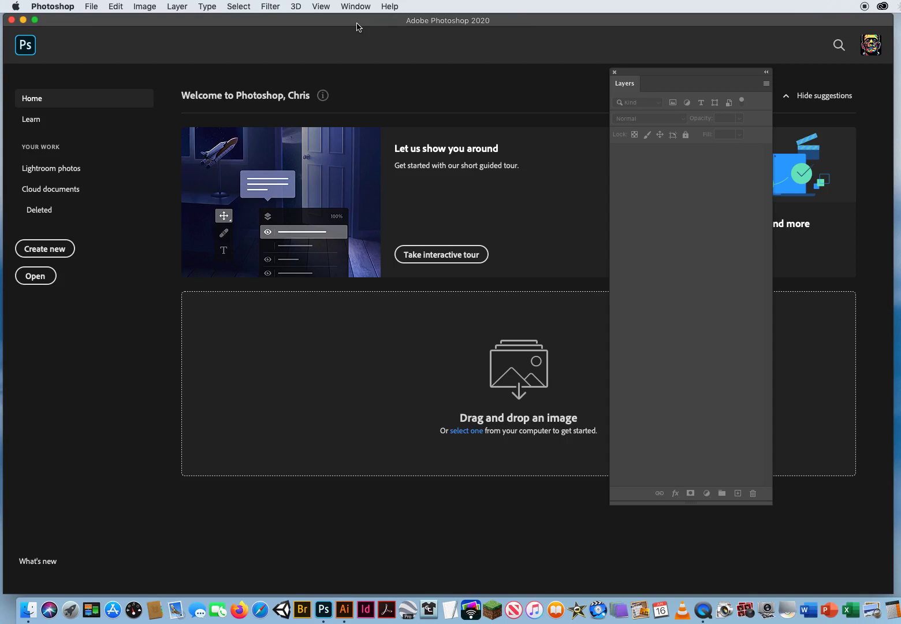
Step: Shorten the floating Layers panel over the Home start screen
{"action": "left_click_drag", "start_coordinate": [744, 503], "coordinate": [752, 333]}
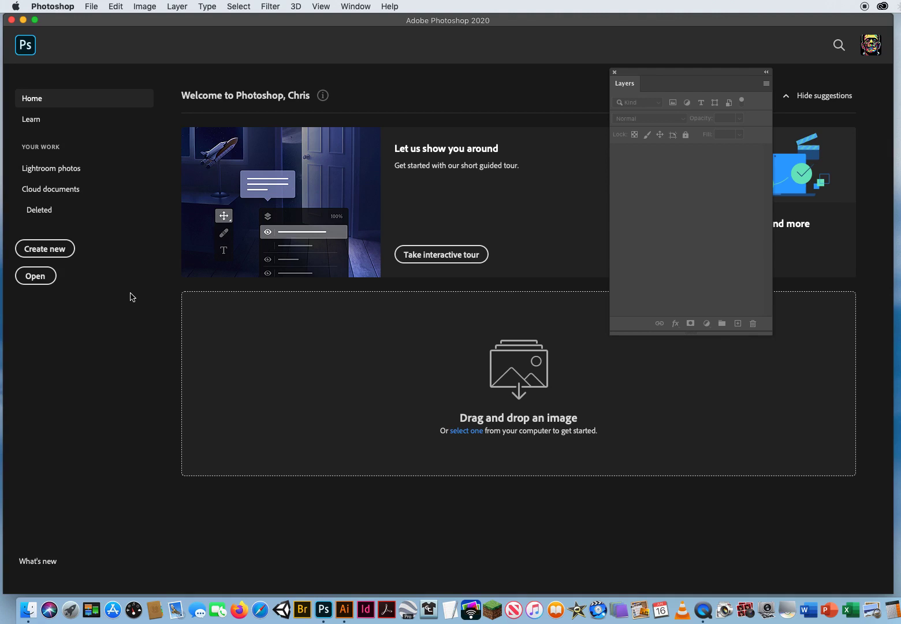
Step: Open GameCase Cover Art.psd from the 6 Game Case Design folder via File > Open
{"action": "left_click", "coordinate": [90, 7]}
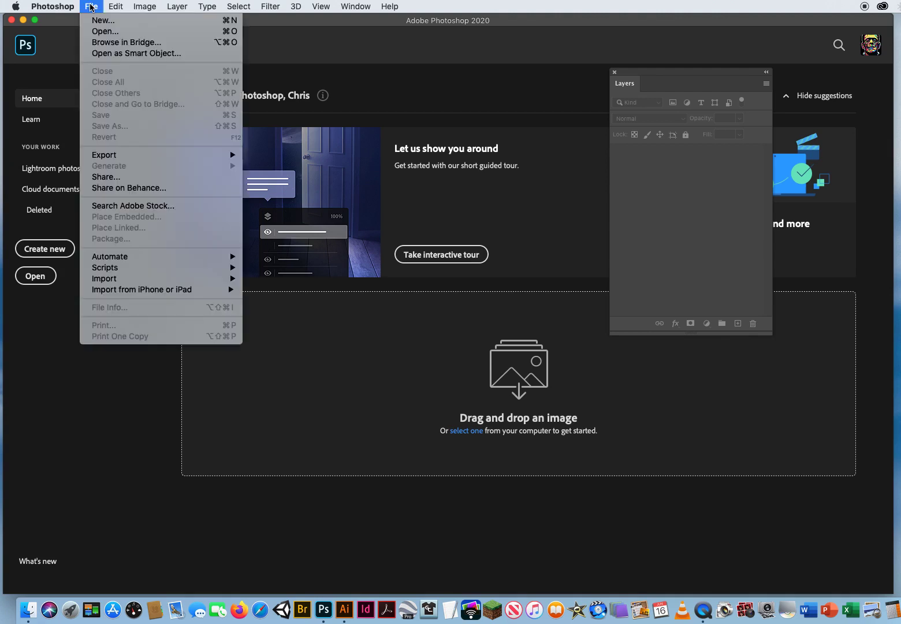
{"action": "left_click", "coordinate": [95, 32]}
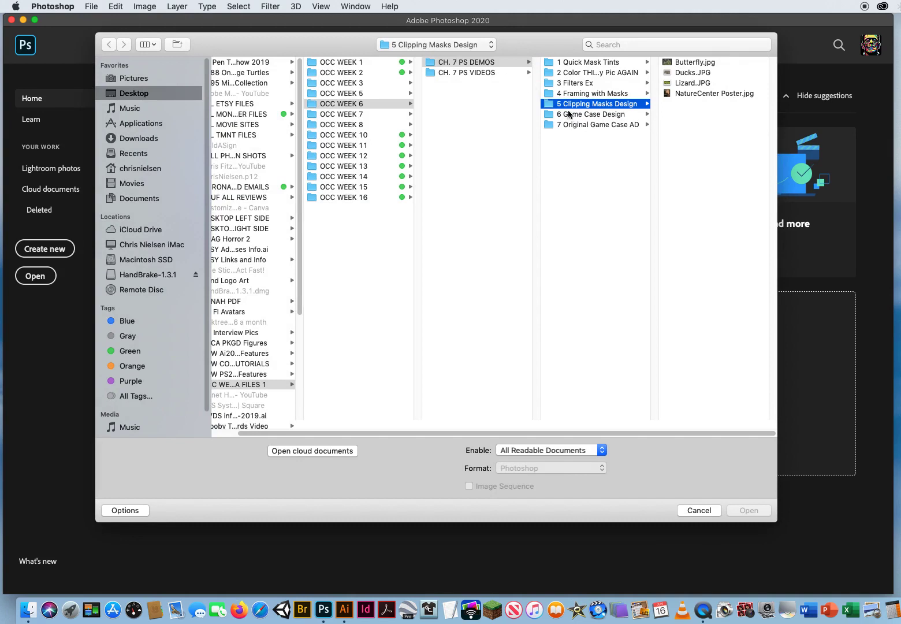
{"action": "left_click", "coordinate": [569, 113]}
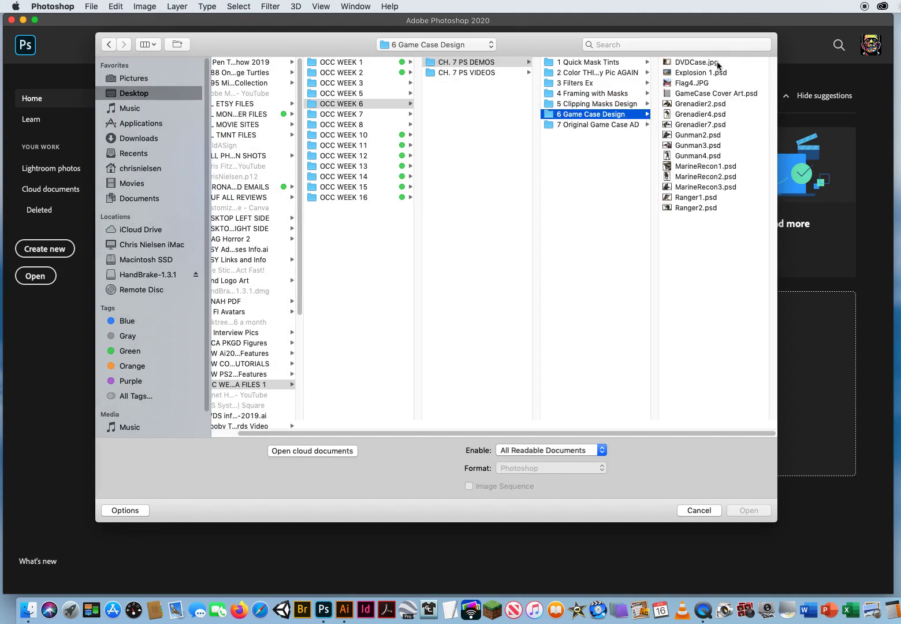
{"action": "left_click", "coordinate": [689, 95]}
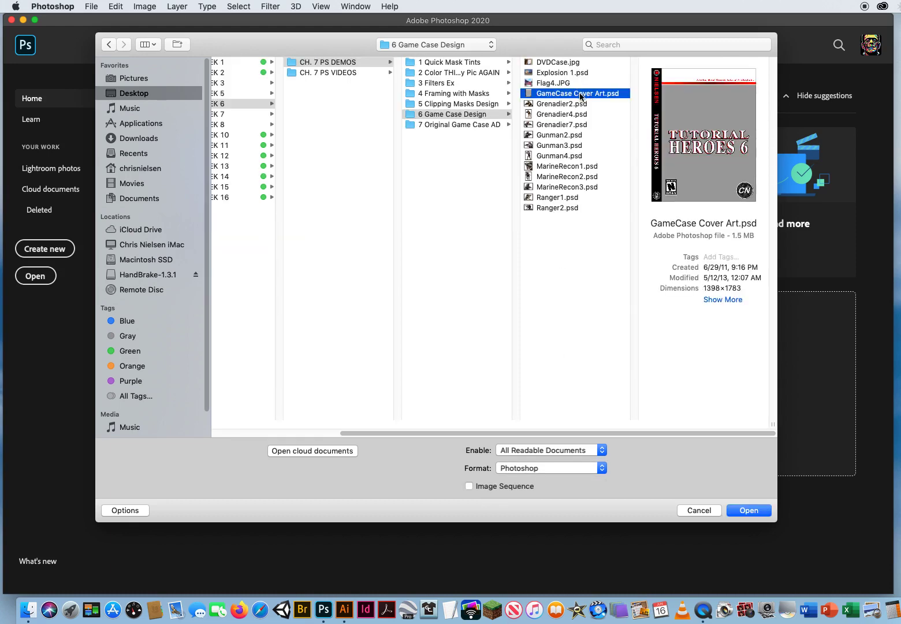
{"action": "left_click", "coordinate": [741, 511]}
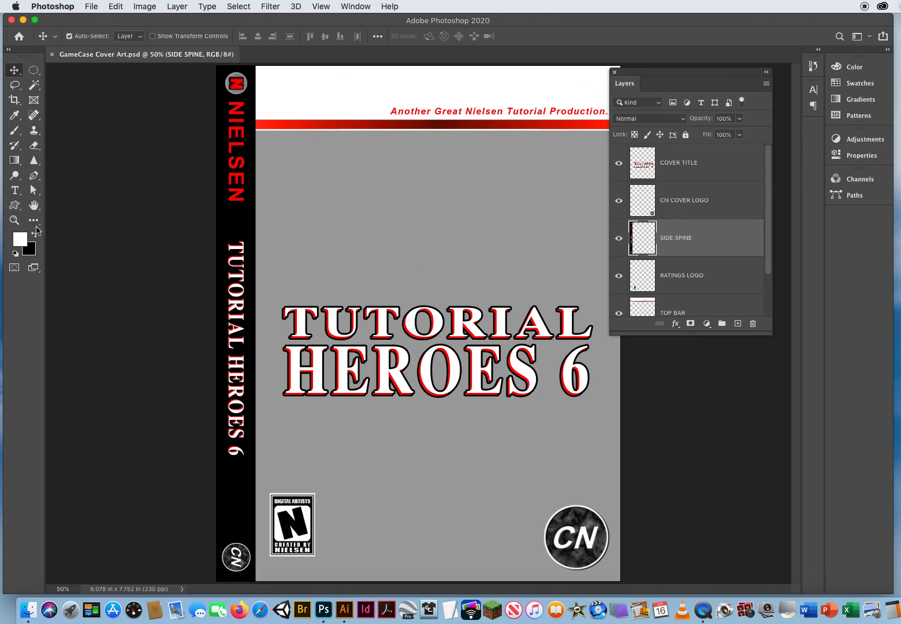
Step: Zoom out, make the Layers panel list every layer, and select the DELETE at the end! layer
{"action": "left_click", "coordinate": [15, 220]}
{"action": "left_click_drag", "start_coordinate": [365, 282], "coordinate": [388, 284]}
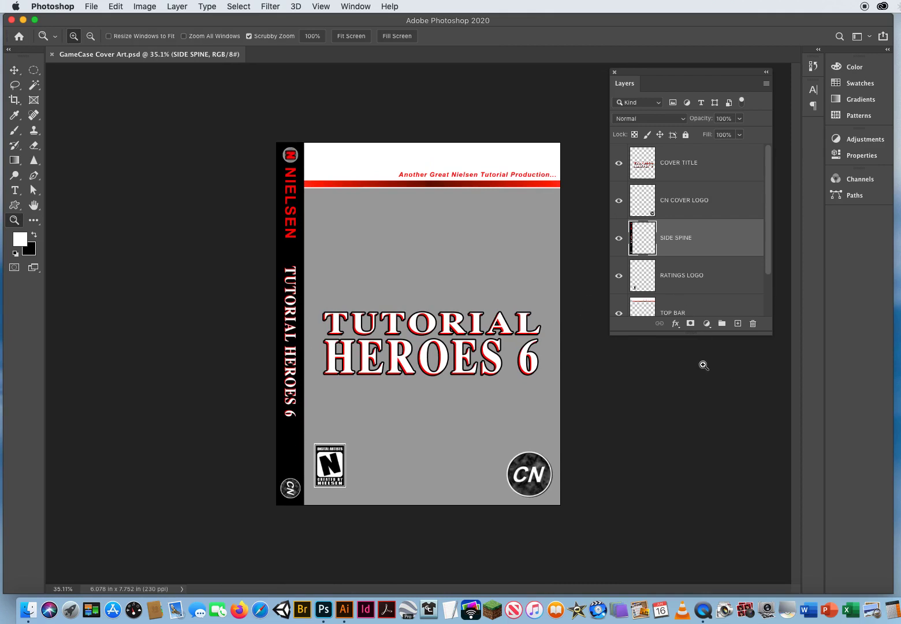
{"action": "left_click_drag", "start_coordinate": [696, 334], "coordinate": [696, 490]}
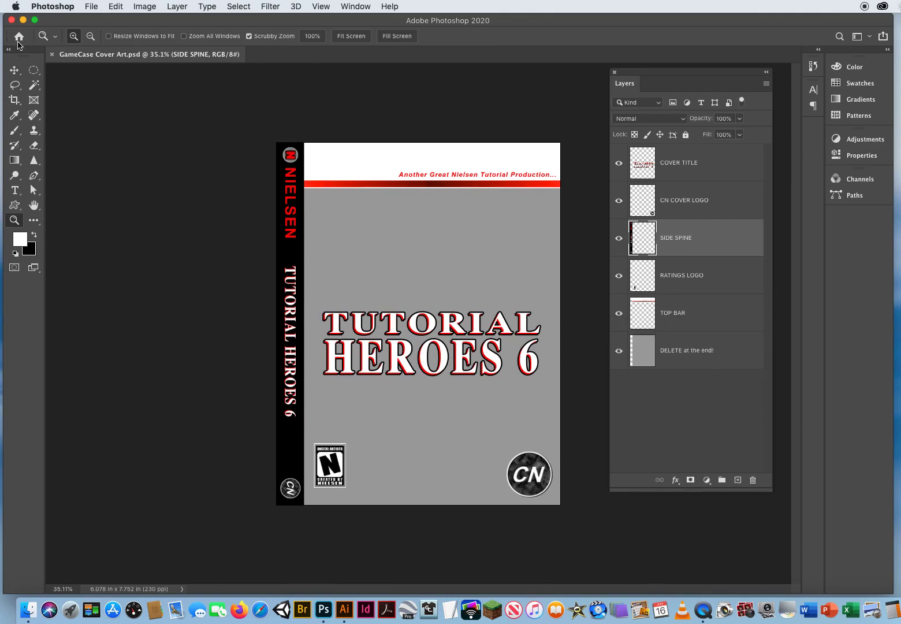
{"action": "left_click", "coordinate": [14, 69]}
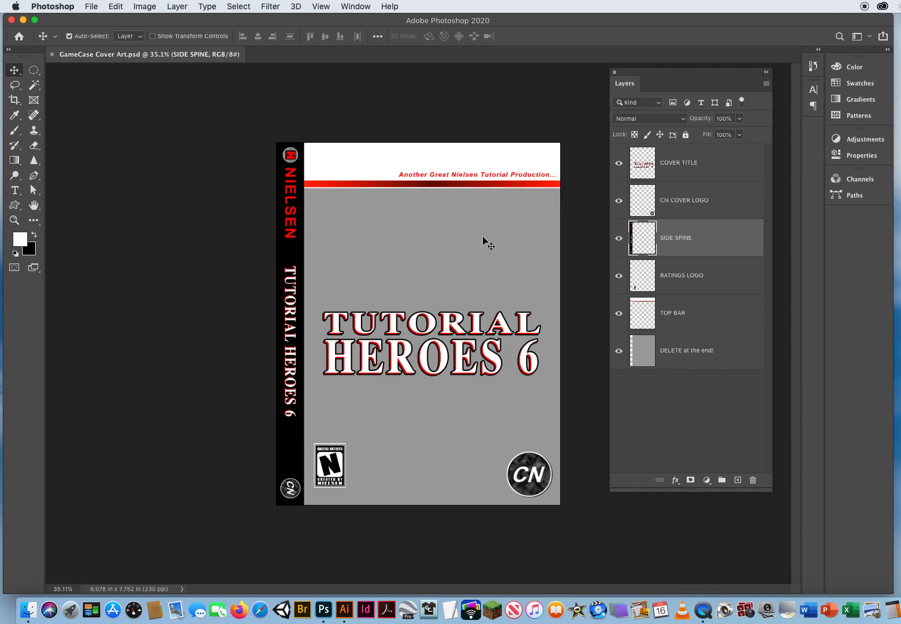
{"action": "left_click", "coordinate": [691, 354]}
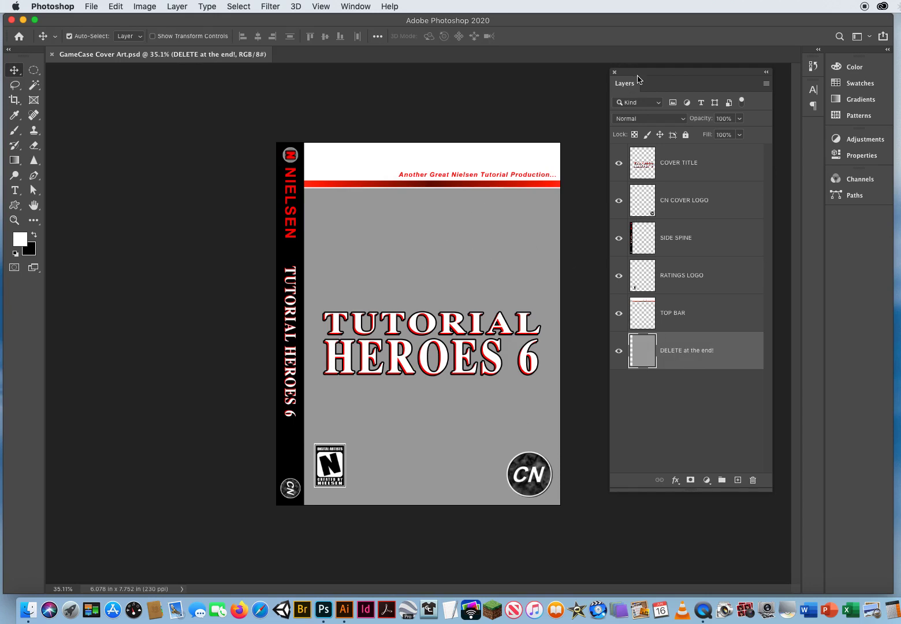
{"action": "left_click_drag", "start_coordinate": [641, 73], "coordinate": [693, 79]}
Step: Open the Explosion 1.psd desert photo
{"action": "left_click", "coordinate": [91, 6]}
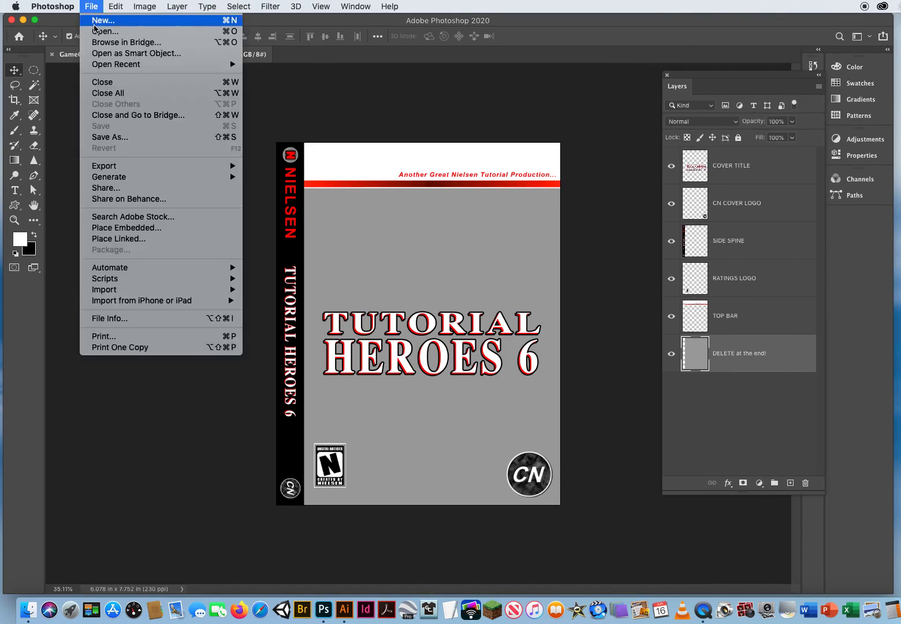
{"action": "left_click", "coordinate": [96, 32]}
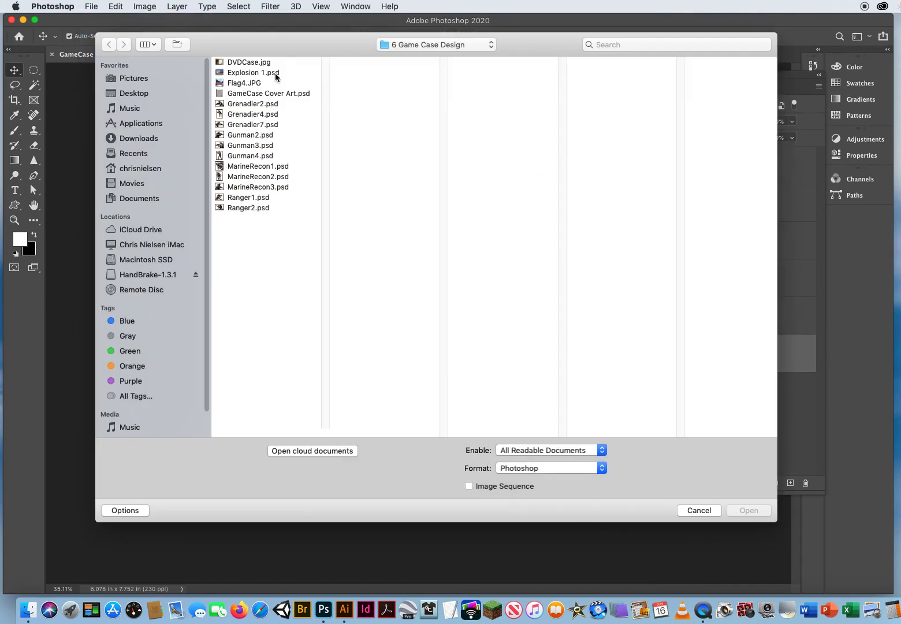
{"action": "left_click", "coordinate": [265, 72]}
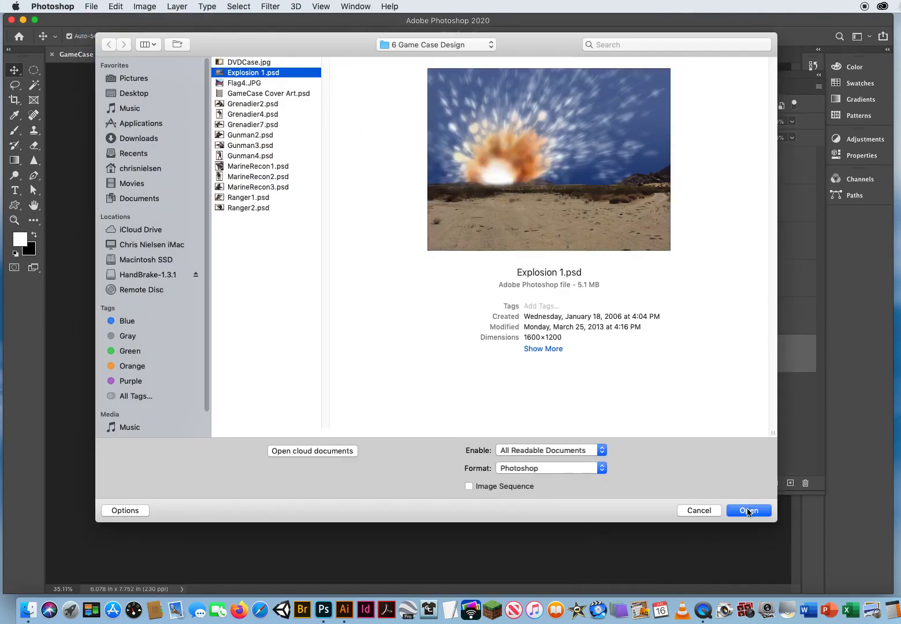
{"action": "key", "text": "Return"}
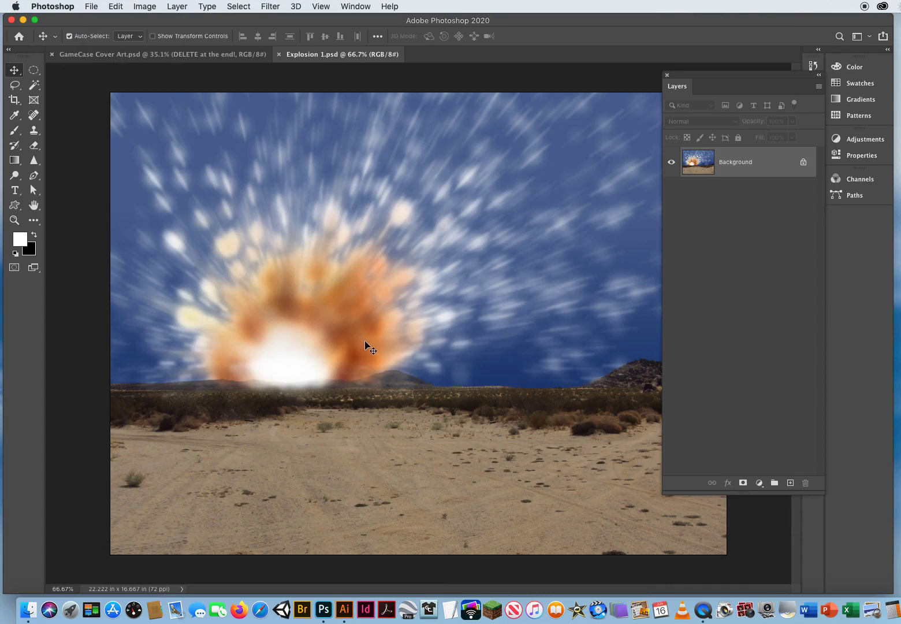
Step: Drag the explosion image onto the cover's lower half as Layer 1, then zoom out
{"action": "left_click_drag", "start_coordinate": [307, 342], "coordinate": [177, 55]}
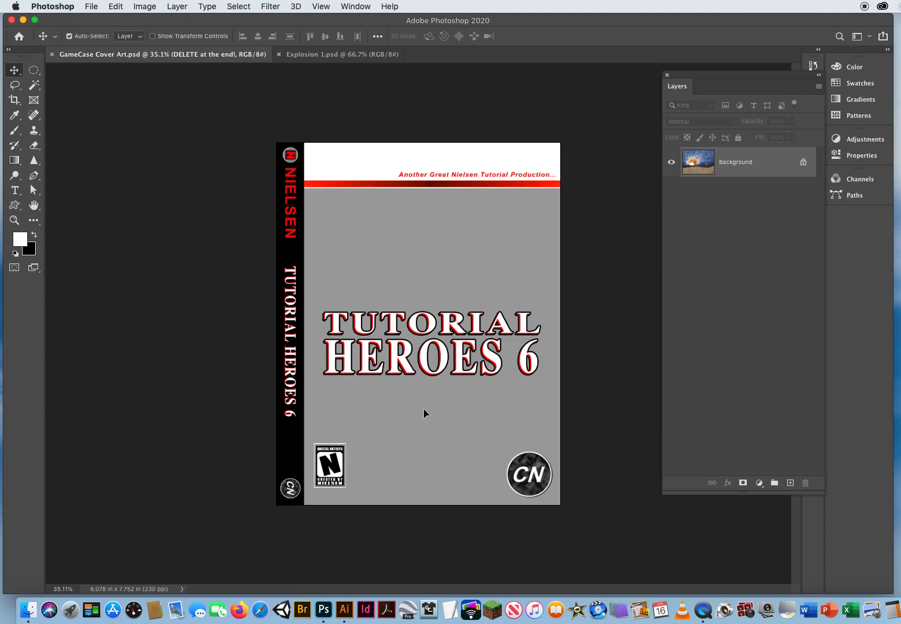
{"action": "left_click_drag", "start_coordinate": [424, 413], "coordinate": [397, 443]}
{"action": "key", "text": "z"}
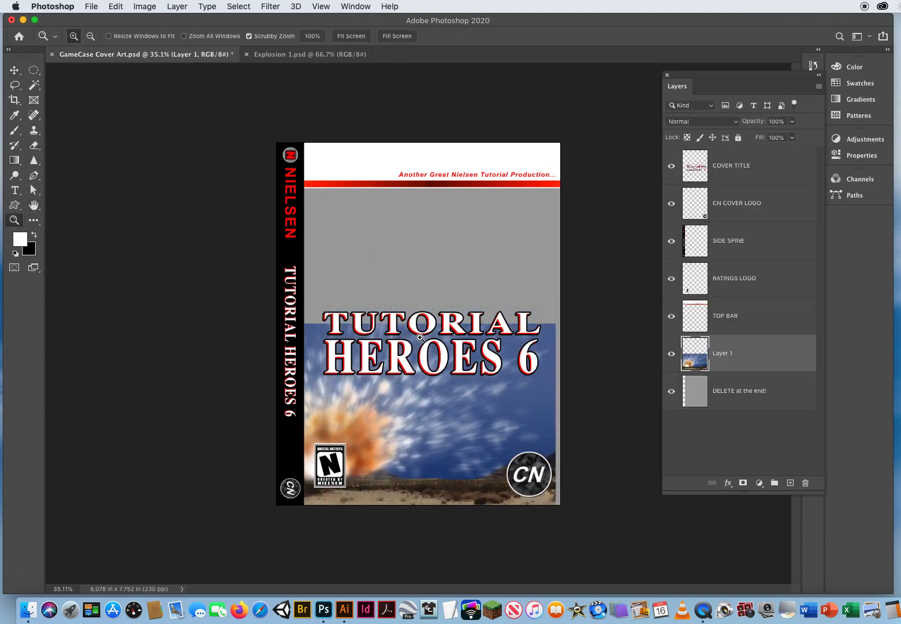
{"action": "left_click_drag", "start_coordinate": [433, 340], "coordinate": [406, 341]}
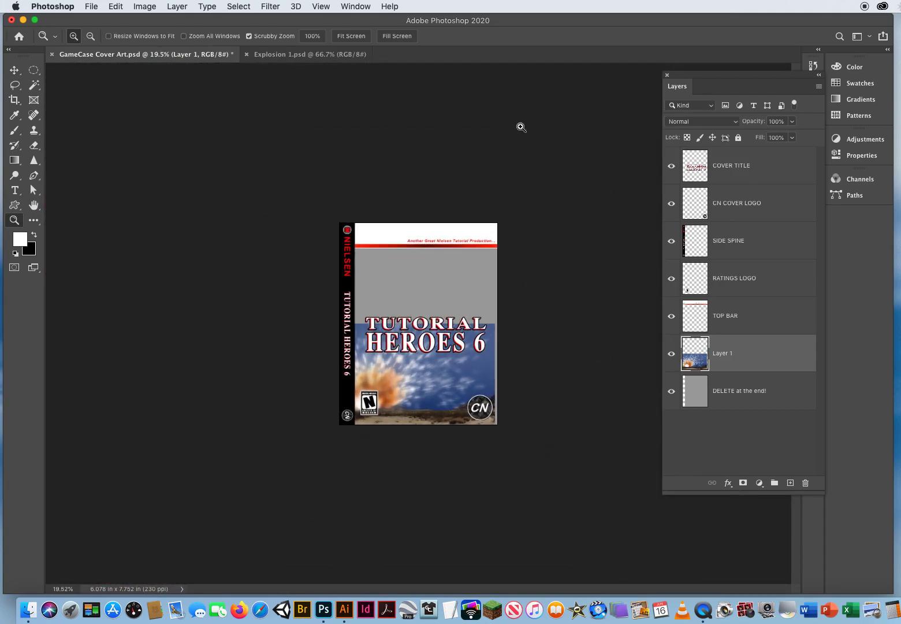
Step: Scale Layer 1's explosion to 217.48% and position it to fill the cover
{"action": "left_click", "coordinate": [14, 70]}
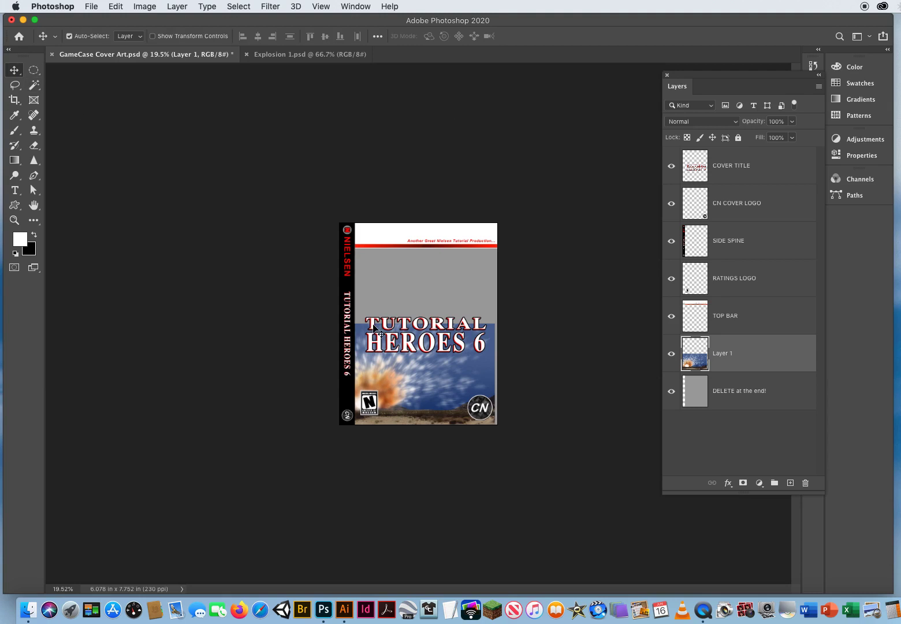
{"action": "key", "text": "super+t"}
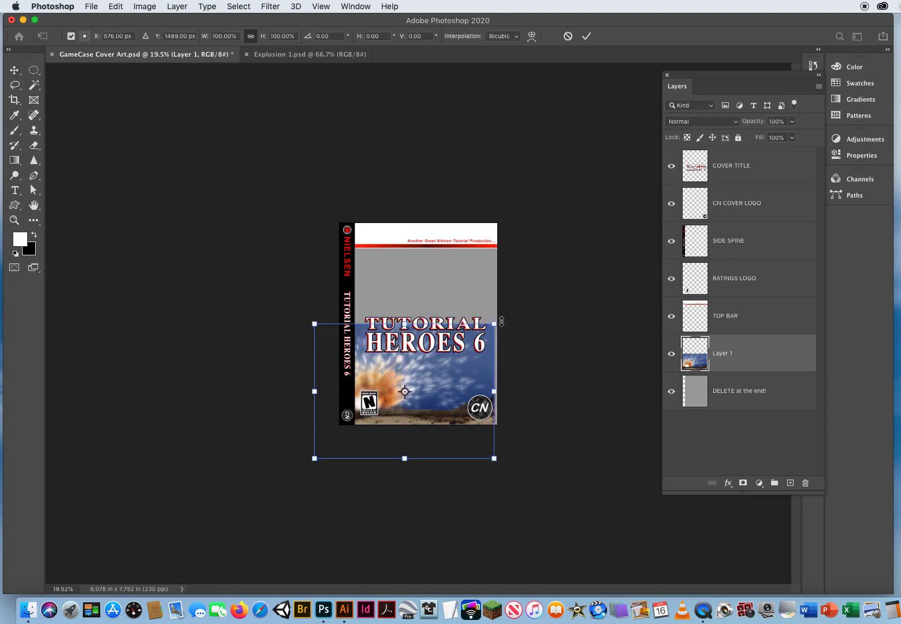
{"action": "left_click_drag", "start_coordinate": [494, 325], "coordinate": [706, 164]}
{"action": "left_click_drag", "start_coordinate": [438, 268], "coordinate": [379, 325]}
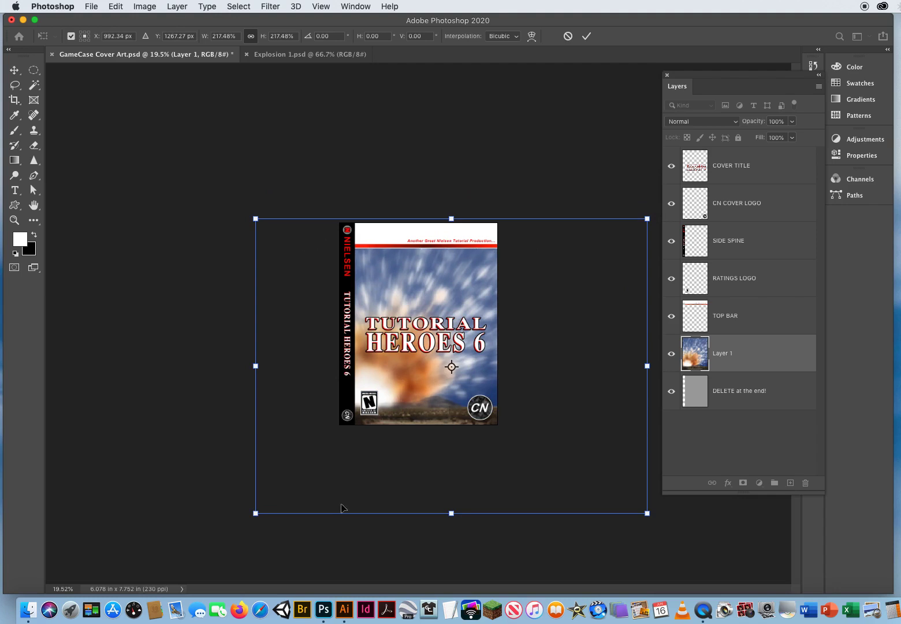
{"action": "left_click_drag", "start_coordinate": [407, 393], "coordinate": [407, 397]}
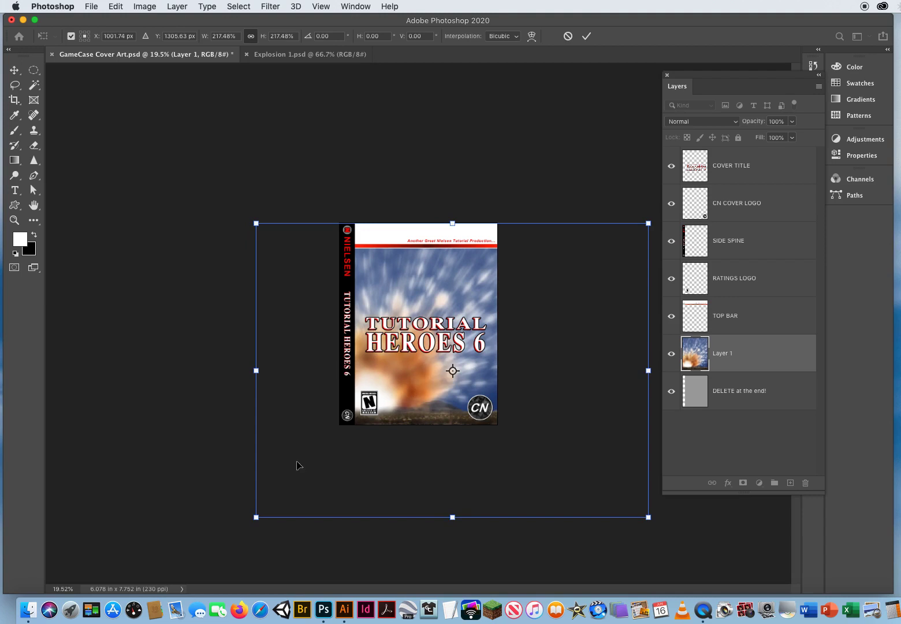
{"action": "key", "text": "Return"}
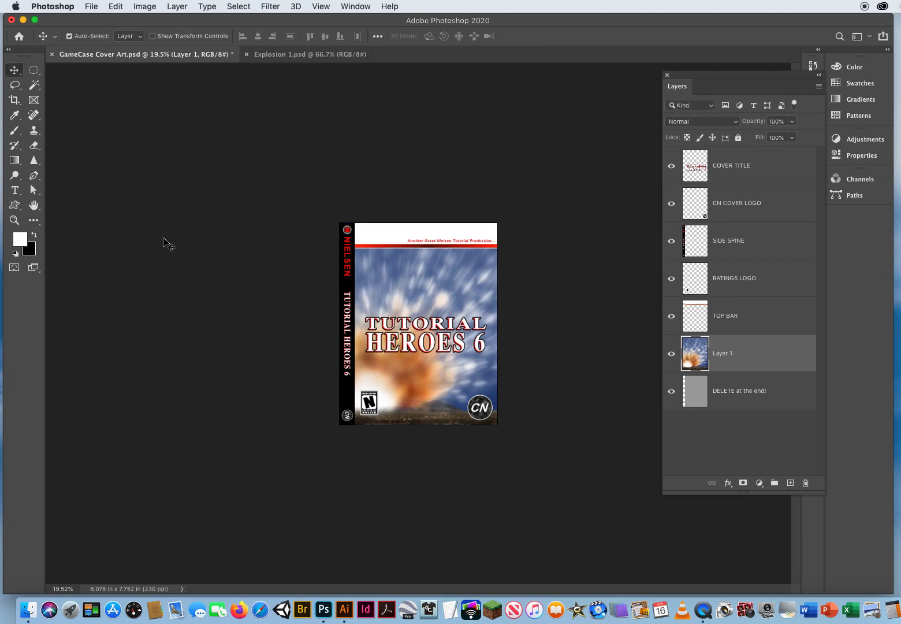
Step: Zoom in on the cover and close the Explosion 1.psd document
{"action": "left_click", "coordinate": [15, 220]}
{"action": "left_click", "coordinate": [407, 333]}
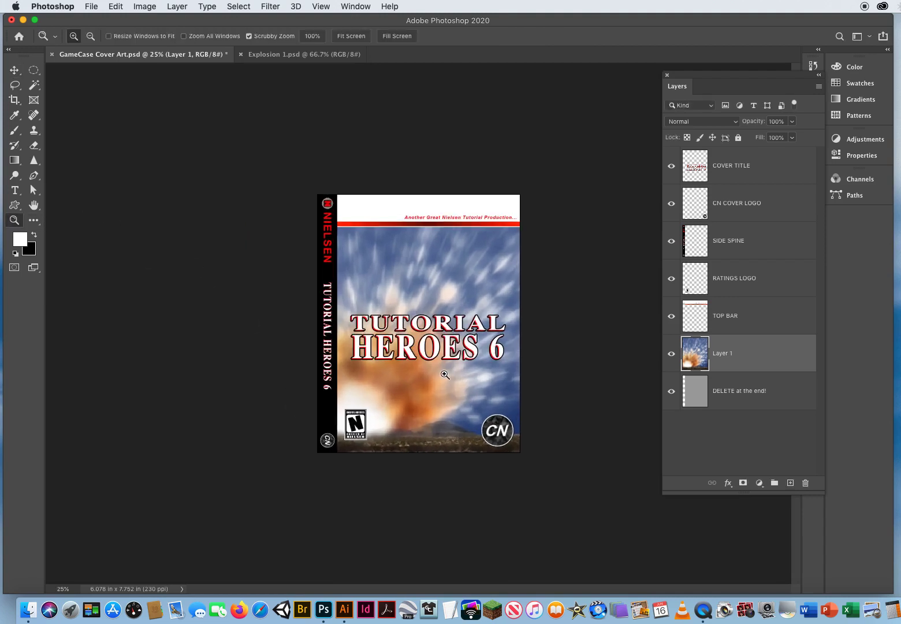
{"action": "left_click", "coordinate": [430, 316]}
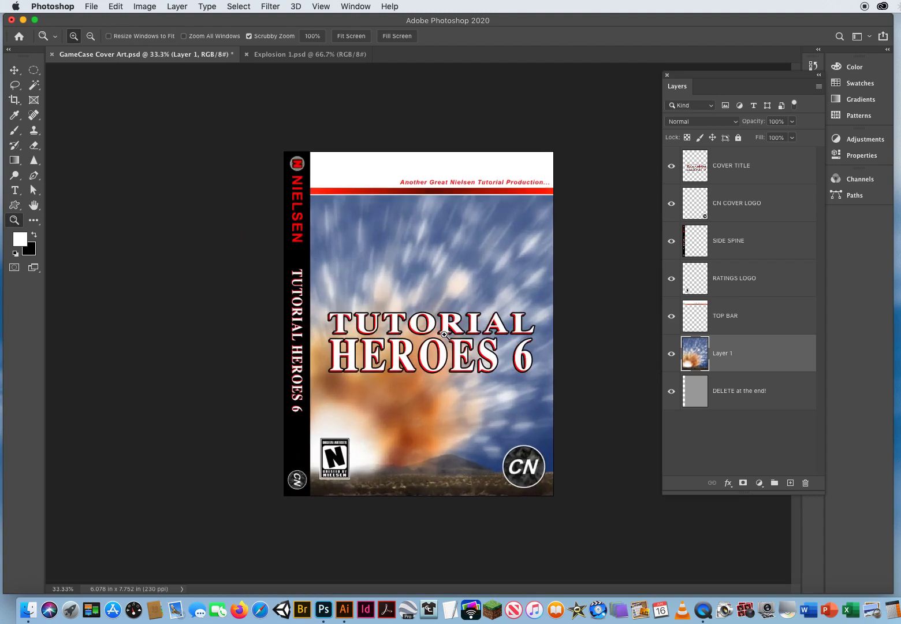
{"action": "left_click", "coordinate": [248, 57]}
{"action": "key", "text": "super+w"}
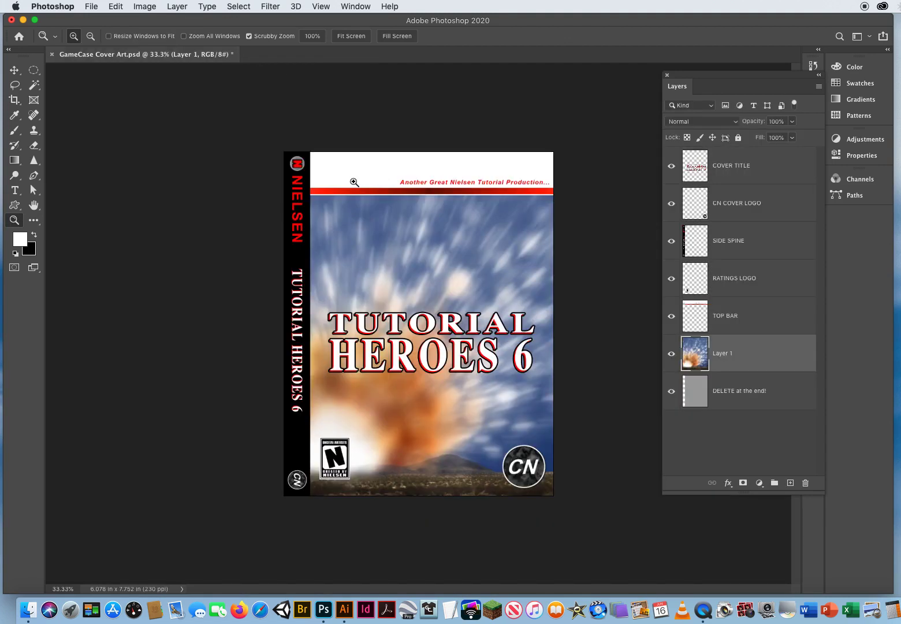
Step: Preview Grenadier4, Gunman3 and Gunman4 in the Open dialog, settling on Gunman4.psd
{"action": "left_click", "coordinate": [16, 71]}
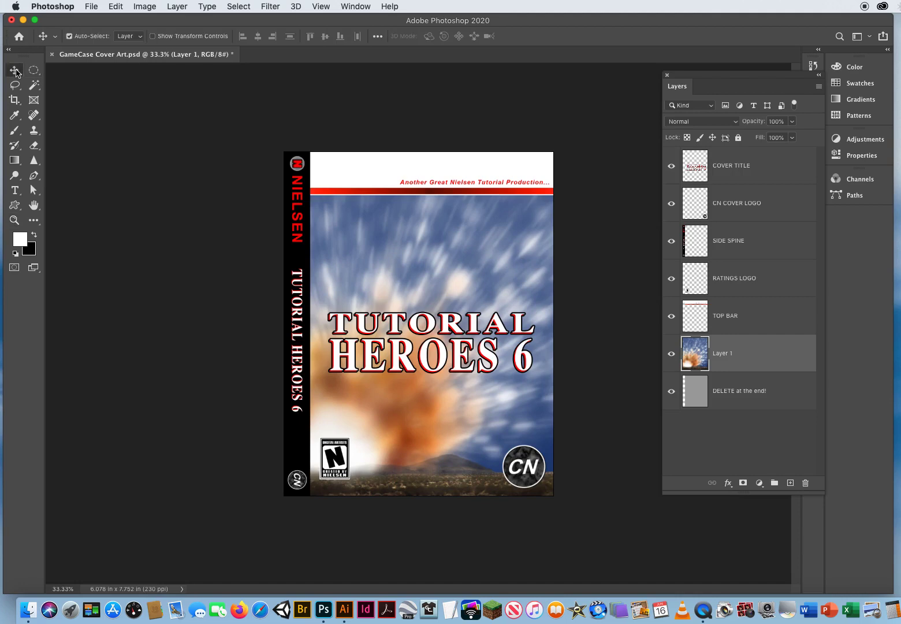
{"action": "left_click", "coordinate": [92, 6]}
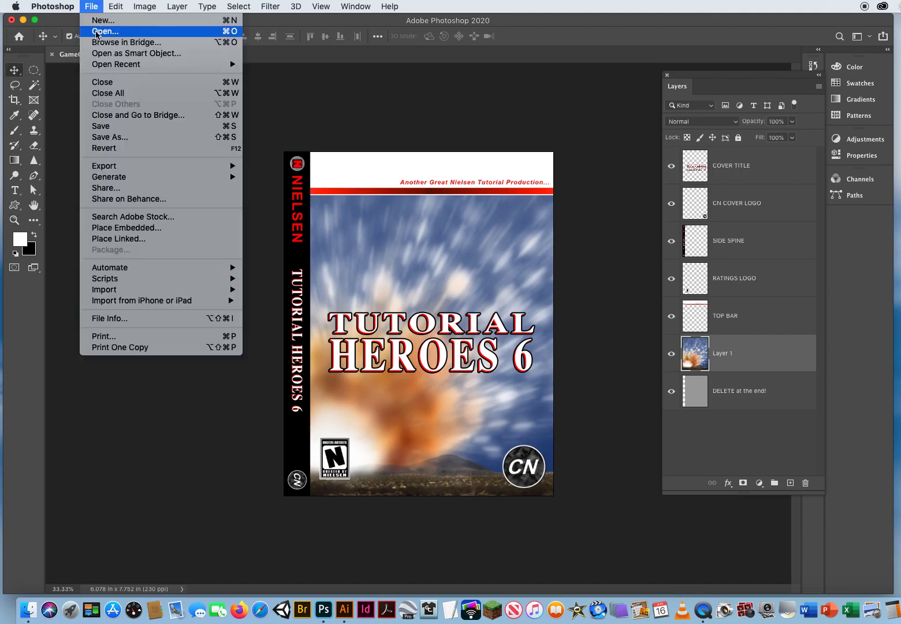
{"action": "left_click", "coordinate": [96, 33]}
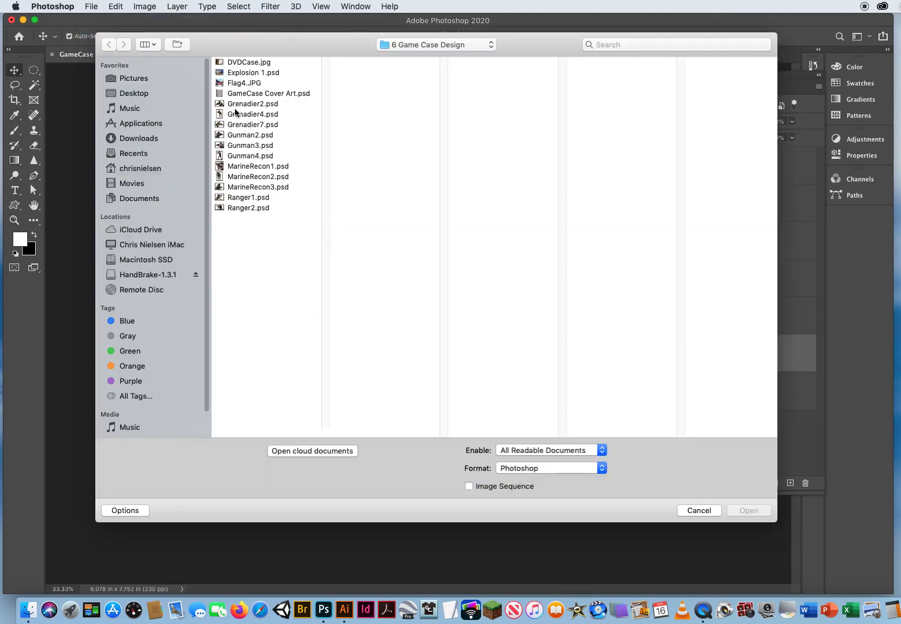
{"action": "left_click", "coordinate": [236, 113]}
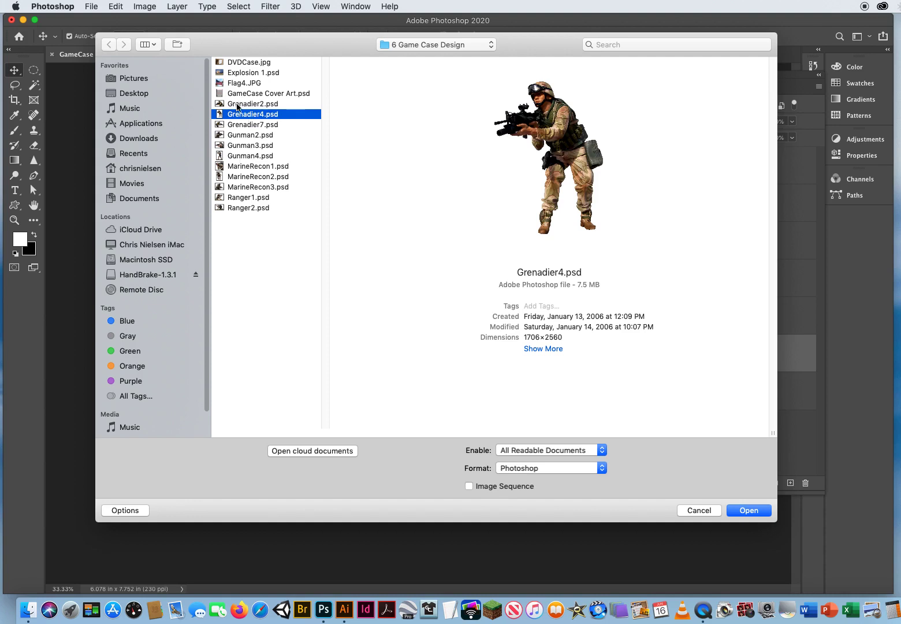
{"action": "left_click", "coordinate": [237, 146]}
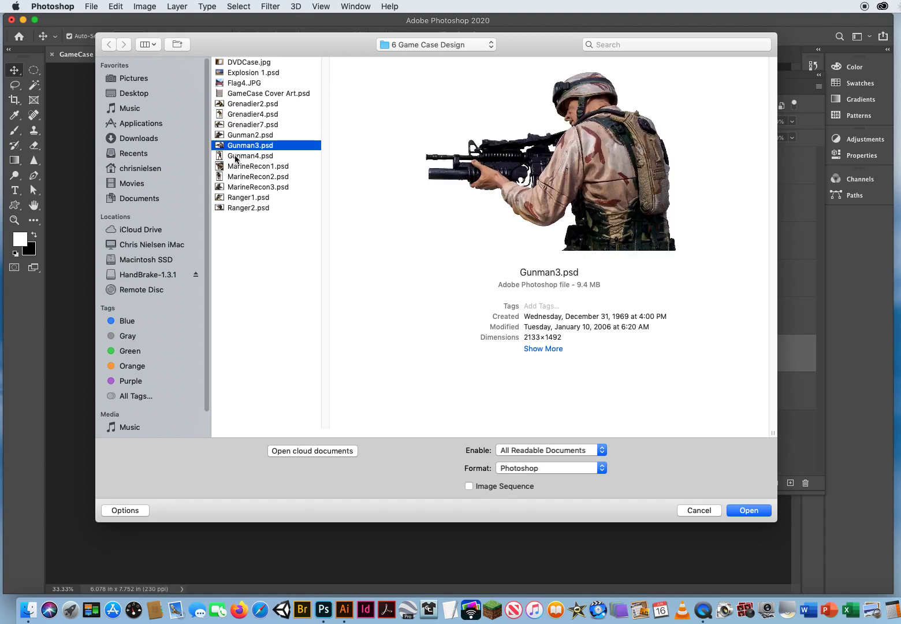
{"action": "left_click", "coordinate": [235, 156]}
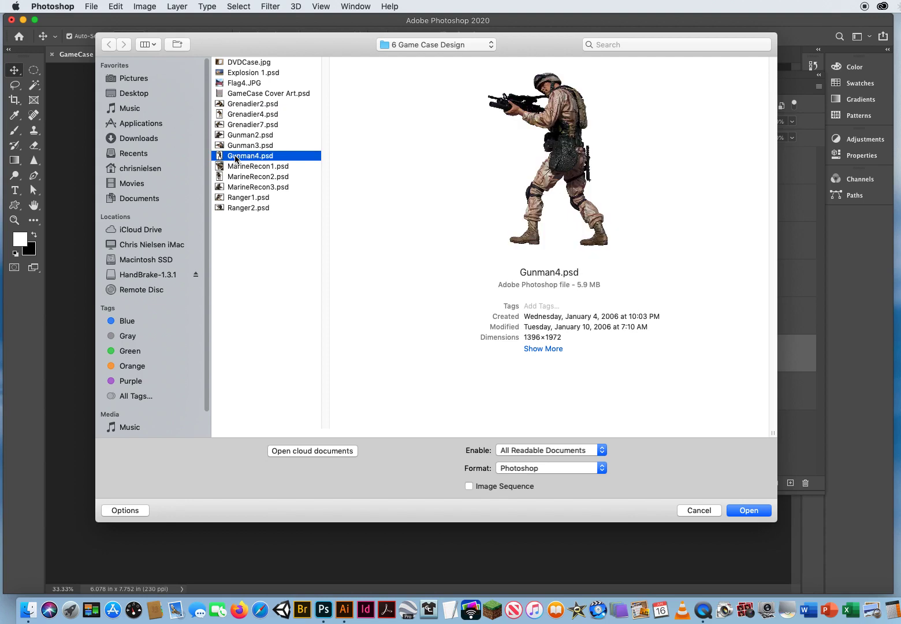
{"action": "left_click", "coordinate": [241, 115]}
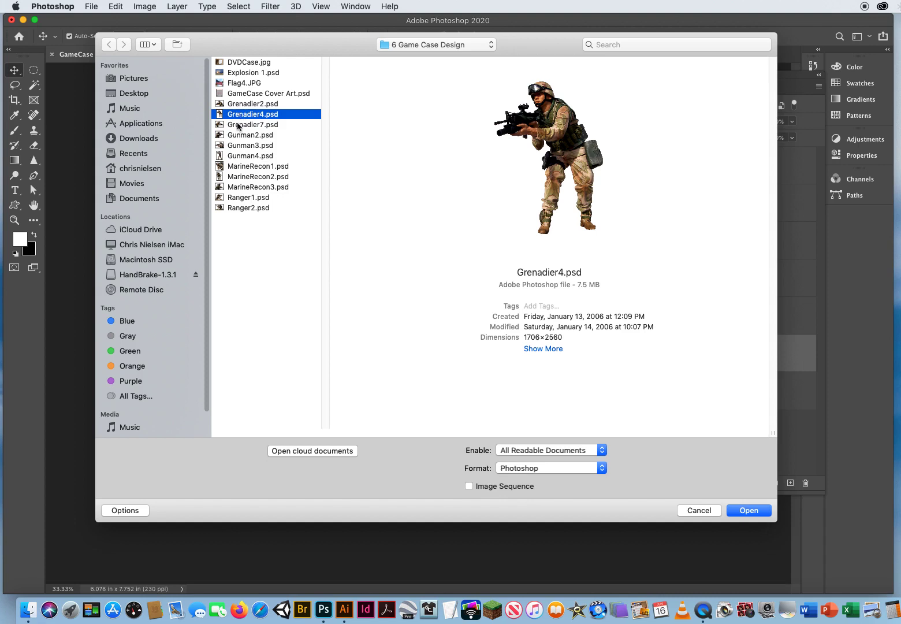
{"action": "left_click", "coordinate": [236, 157]}
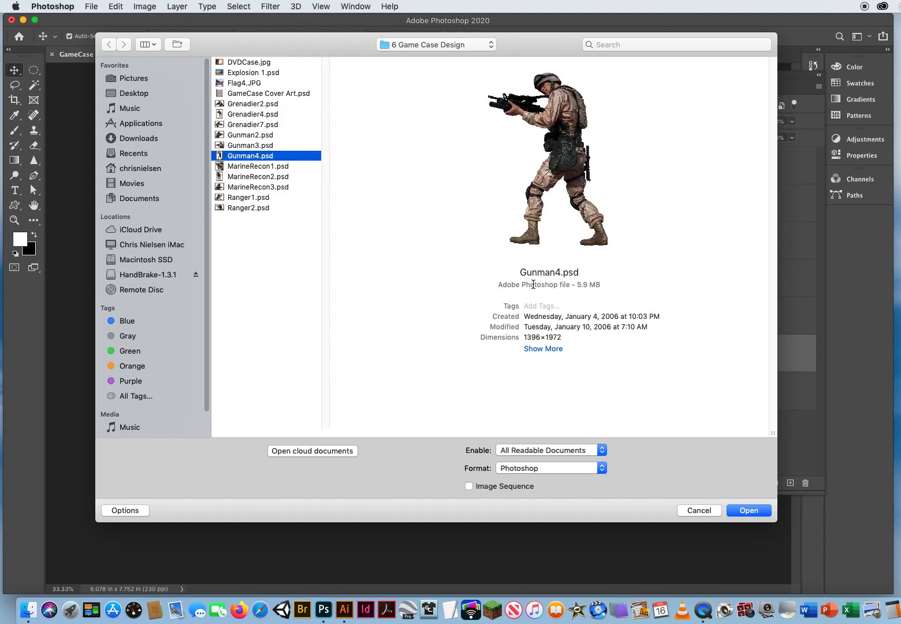
Step: Open Gunman4.psd, drop its soldier lower on the cover as Layer 2, and close Gunman4.psd
{"action": "left_click", "coordinate": [744, 512]}
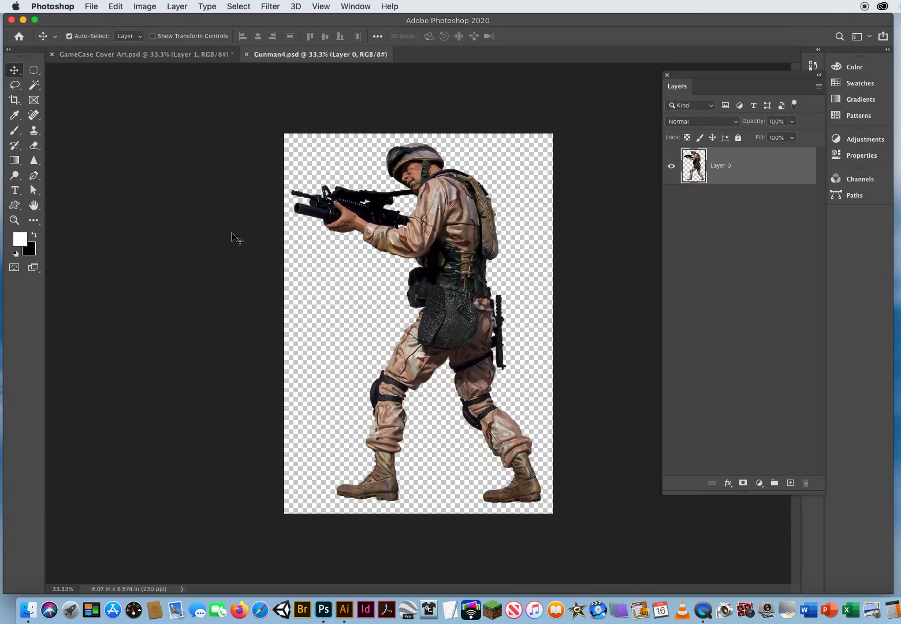
{"action": "left_click_drag", "start_coordinate": [363, 203], "coordinate": [183, 56]}
{"action": "left_click_drag", "start_coordinate": [500, 301], "coordinate": [500, 301]}
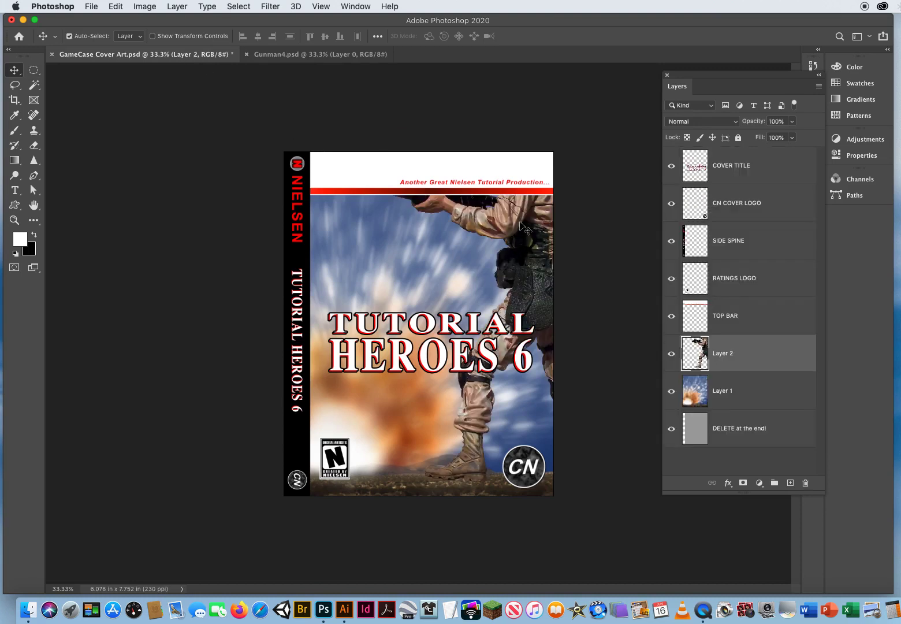
{"action": "left_click_drag", "start_coordinate": [519, 229], "coordinate": [514, 287]}
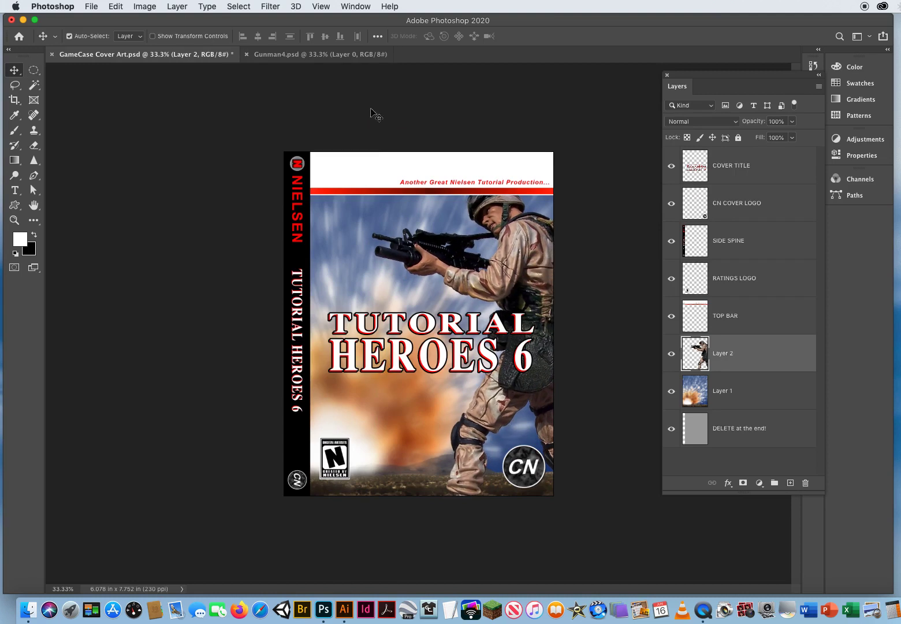
{"action": "left_click", "coordinate": [247, 55]}
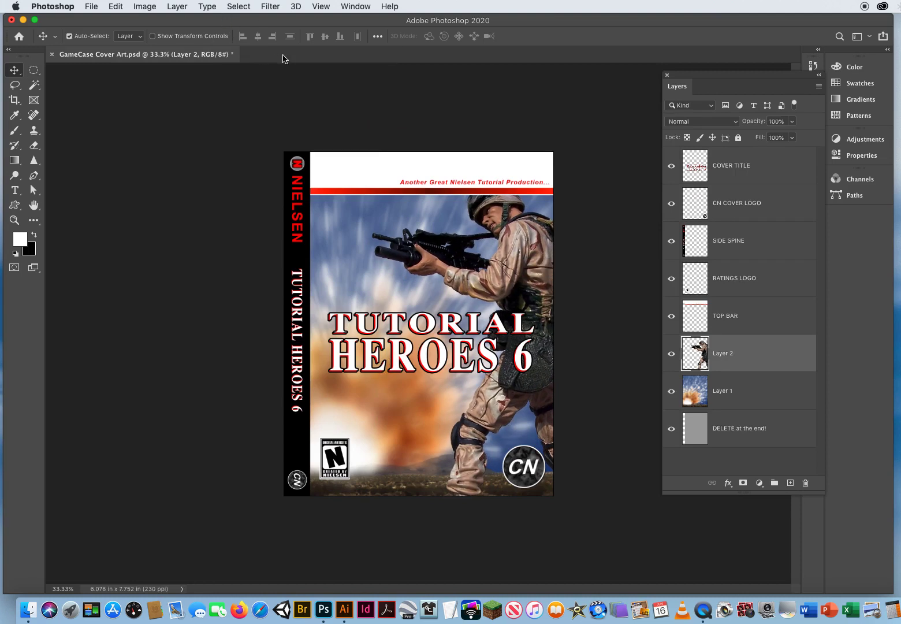
{"action": "left_click", "coordinate": [90, 7]}
Step: Open Ranger2.psd and drop the kneeling soldier onto the cover as Layer 3
{"action": "left_click", "coordinate": [94, 32]}
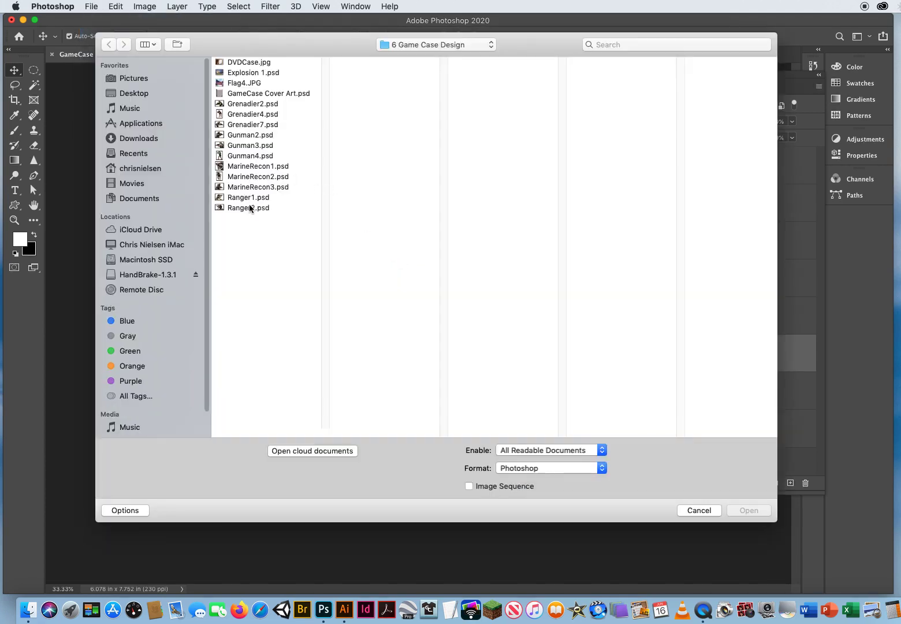
{"action": "left_click", "coordinate": [241, 208]}
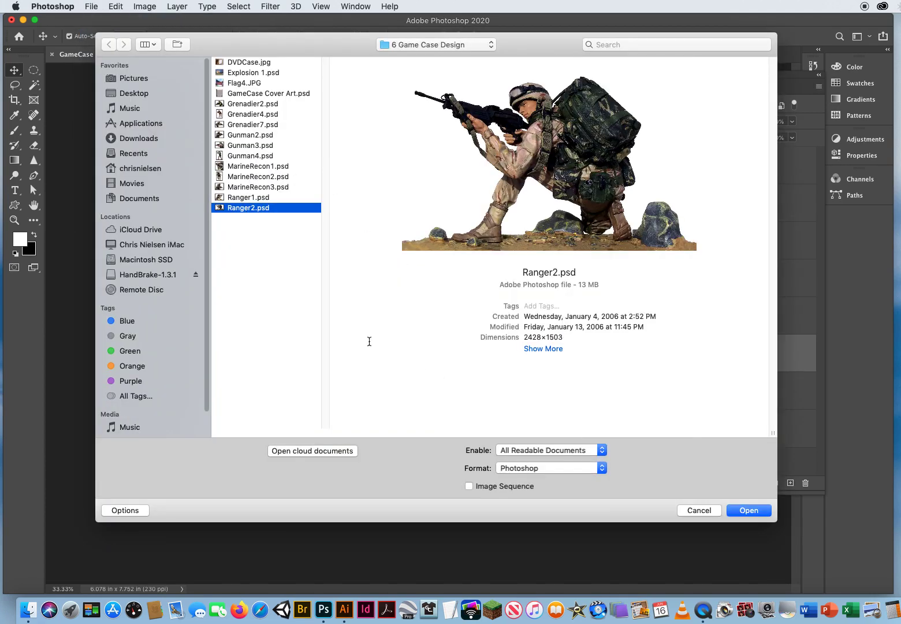
{"action": "left_click", "coordinate": [750, 511]}
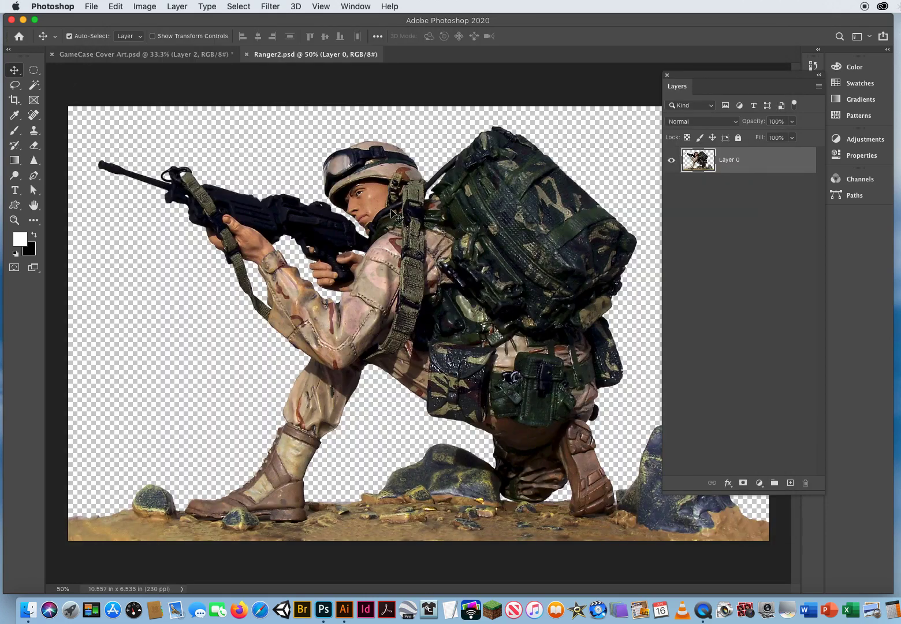
{"action": "left_click_drag", "start_coordinate": [397, 218], "coordinate": [201, 56]}
{"action": "left_click_drag", "start_coordinate": [431, 426], "coordinate": [457, 438]}
Step: Scale the kneeling soldier to 86.37% and place it across the cover's bottom
{"action": "key", "text": "ctrl+t"}
{"action": "left_click_drag", "start_coordinate": [225, 326], "coordinate": [288, 364]}
{"action": "left_click_drag", "start_coordinate": [478, 444], "coordinate": [491, 450]}
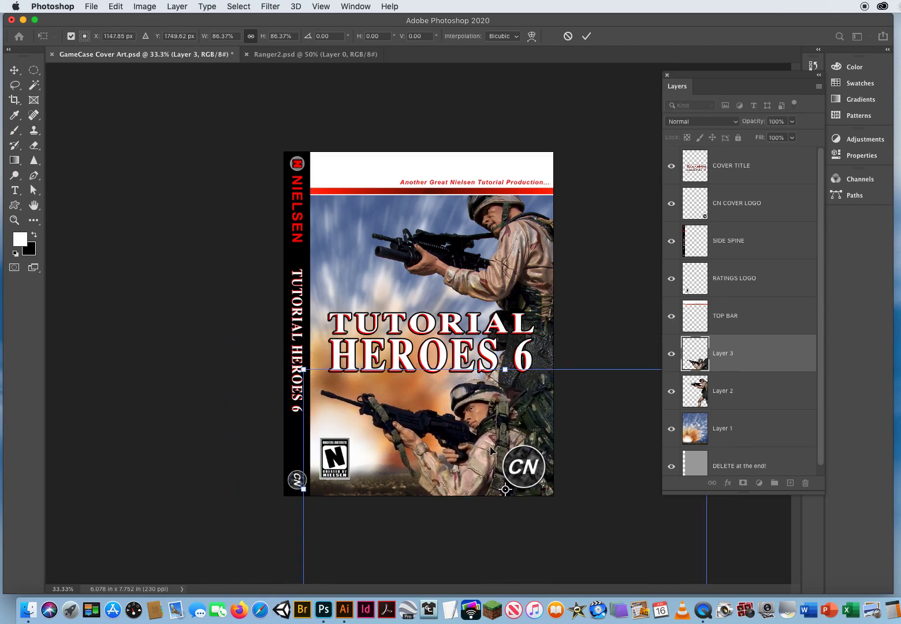
{"action": "key", "text": "Return"}
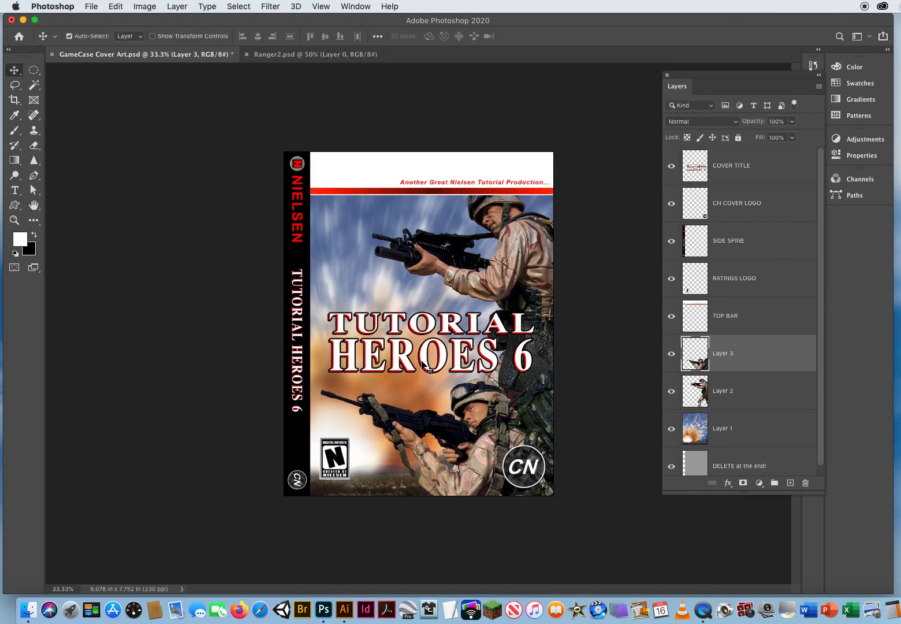
{"action": "left_click_drag", "start_coordinate": [485, 418], "coordinate": [487, 419]}
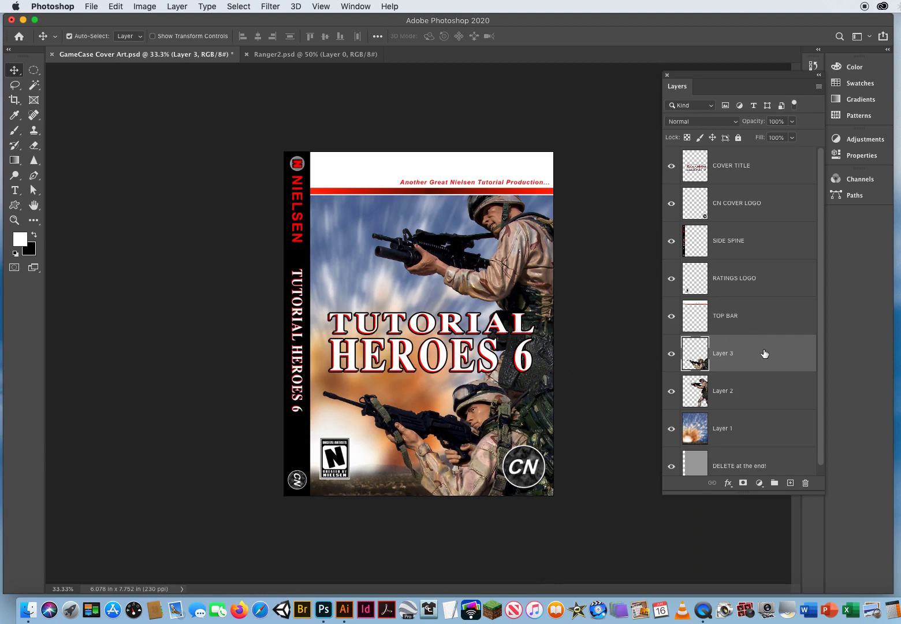
Step: Give Layer 3 a white Screen-mode Outer Glow (90% opacity, 54 px) and copy it to Layer 2
{"action": "double_click", "coordinate": [796, 355]}
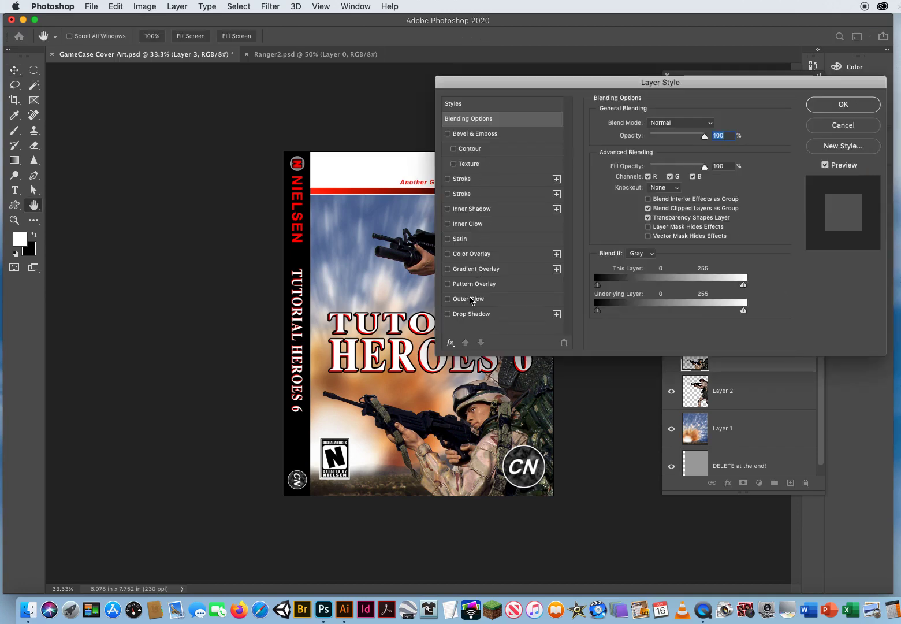
{"action": "left_click", "coordinate": [470, 299]}
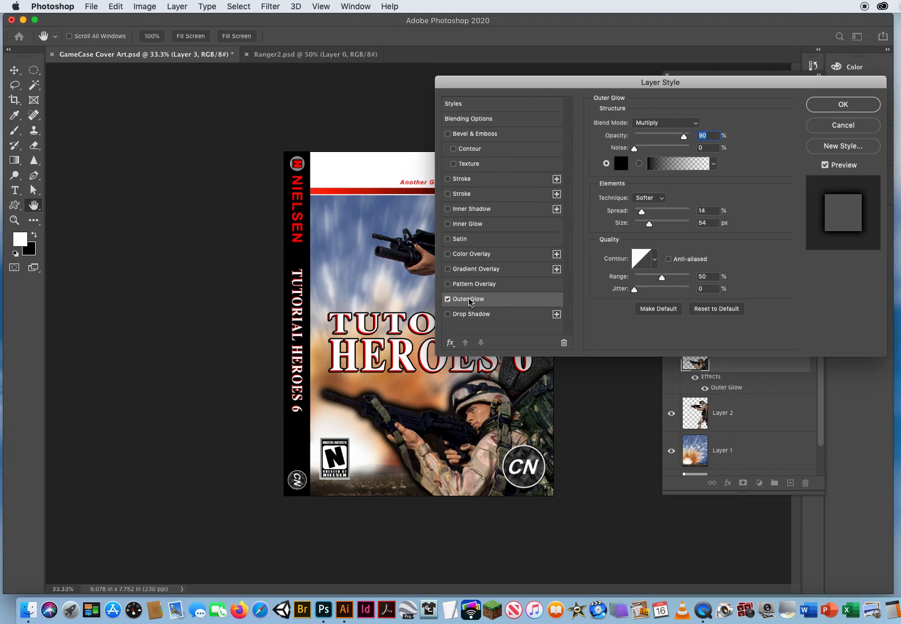
{"action": "left_click_drag", "start_coordinate": [498, 88], "coordinate": [458, 59]}
{"action": "left_click", "coordinate": [581, 136]}
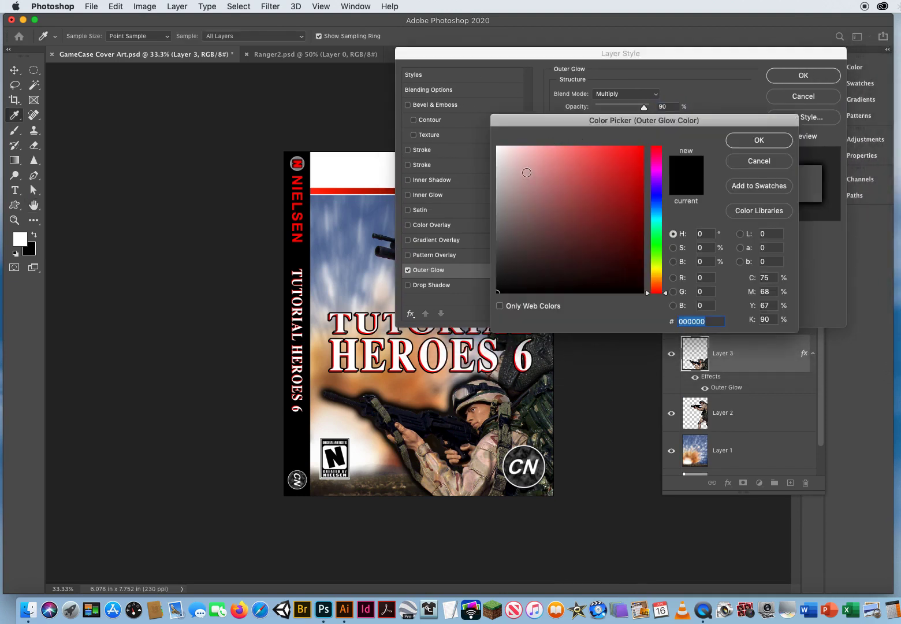
{"action": "left_click_drag", "start_coordinate": [526, 172], "coordinate": [496, 145]}
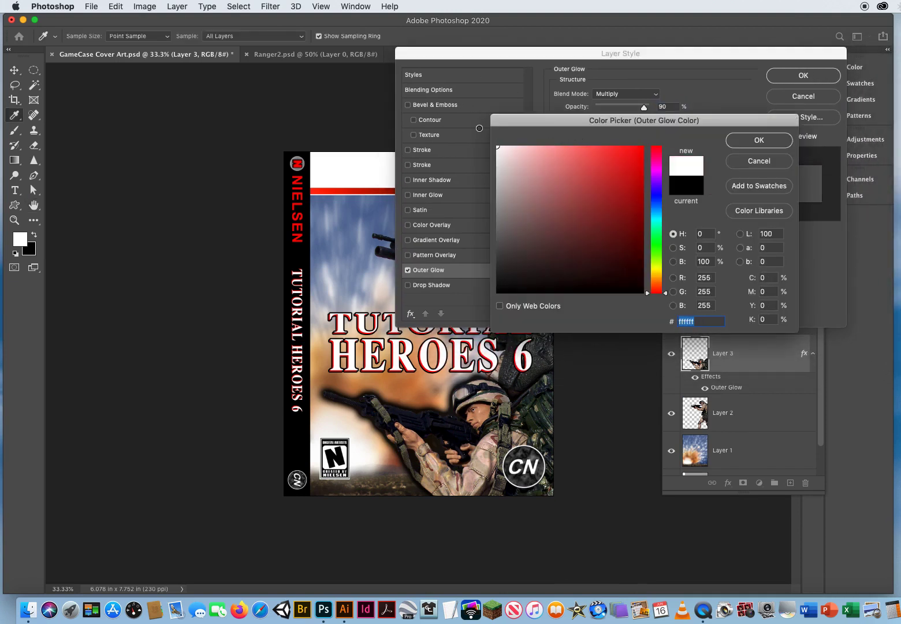
{"action": "left_click", "coordinate": [759, 140]}
{"action": "left_click_drag", "start_coordinate": [601, 58], "coordinate": [591, 77]}
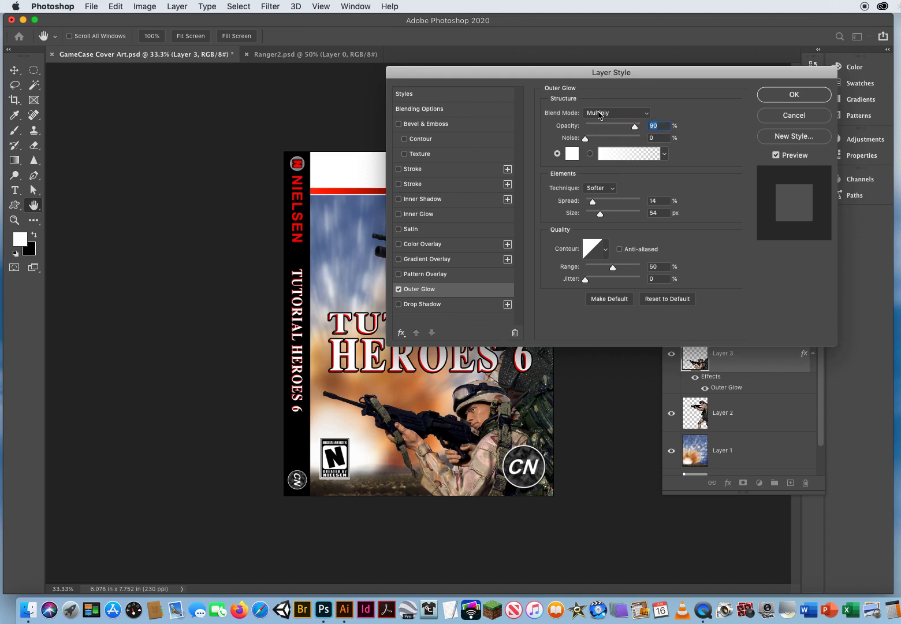
{"action": "left_click", "coordinate": [599, 113]}
{"action": "left_click", "coordinate": [602, 165]}
{"action": "left_click_drag", "start_coordinate": [529, 77], "coordinate": [558, 69]}
{"action": "left_click", "coordinate": [808, 87]}
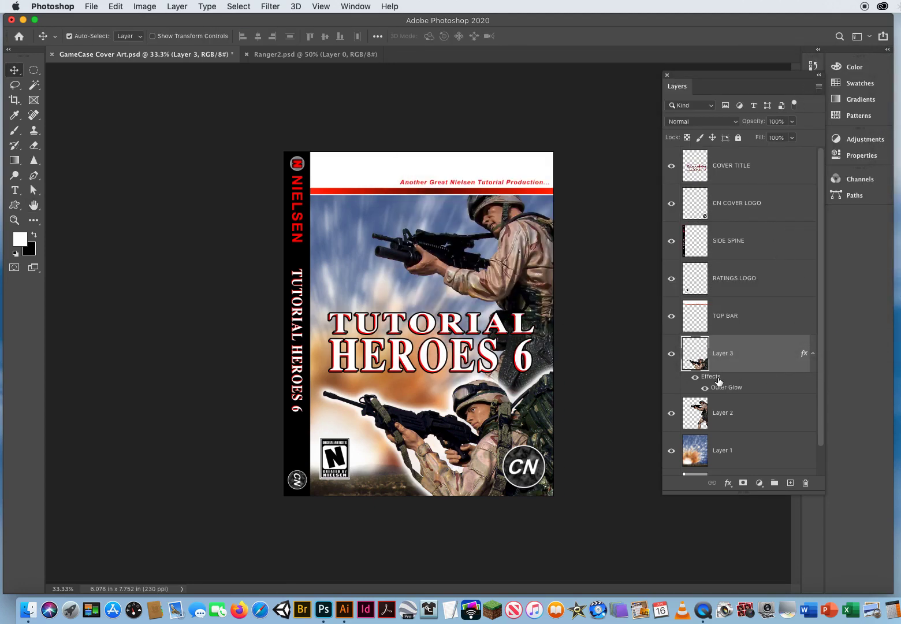
{"action": "left_click_drag", "start_coordinate": [713, 379], "coordinate": [745, 415]}
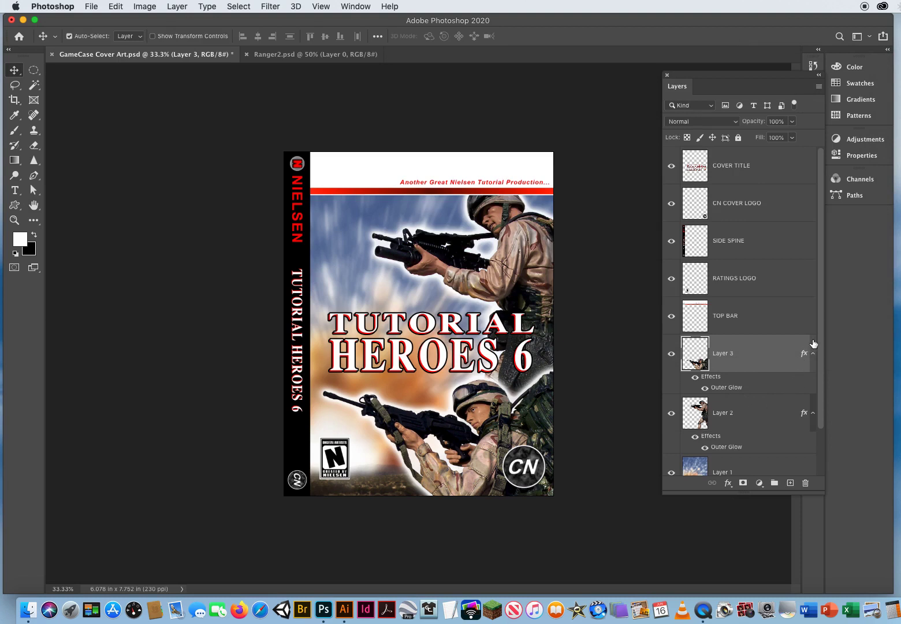
{"action": "left_click_drag", "start_coordinate": [822, 338], "coordinate": [825, 423]}
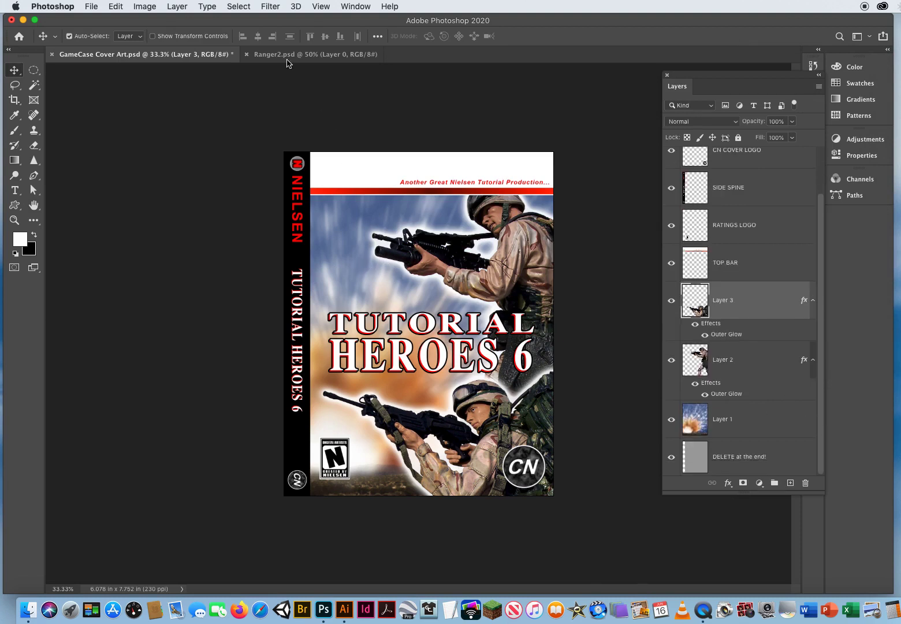
Step: Close Ranger2.psd and open the Flag4.JPG flag photo
{"action": "left_click", "coordinate": [246, 54]}
{"action": "left_click", "coordinate": [92, 7]}
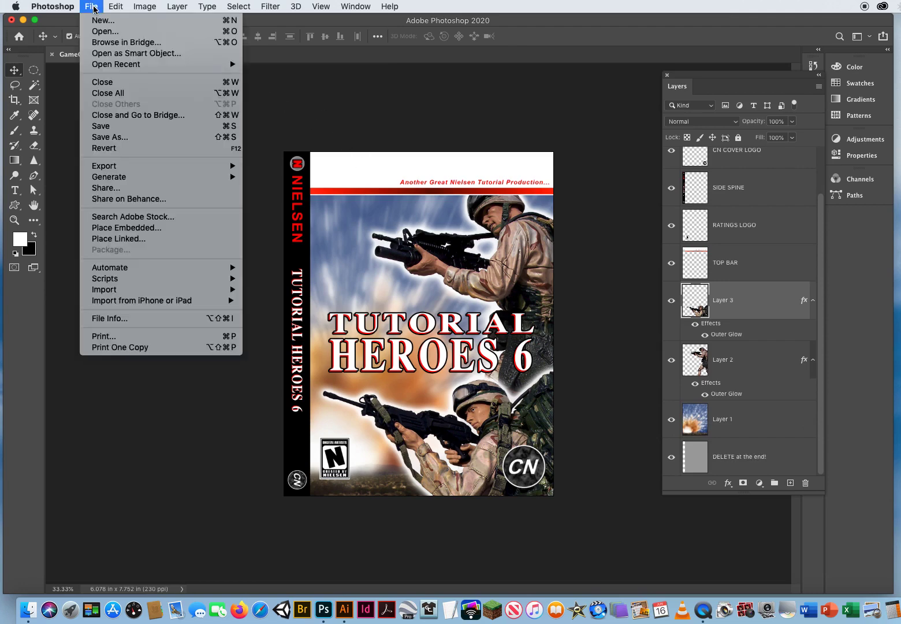
{"action": "left_click", "coordinate": [107, 35]}
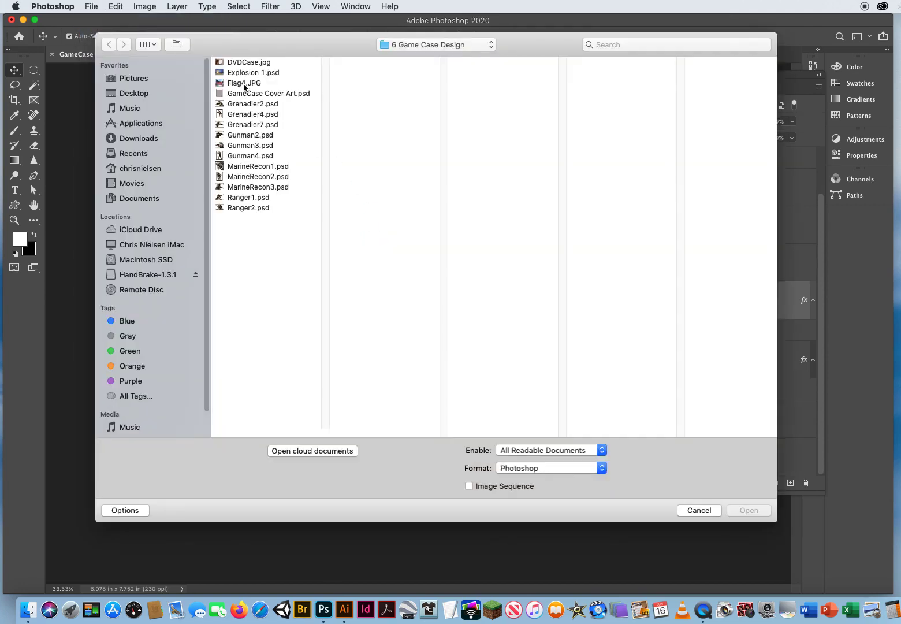
{"action": "left_click", "coordinate": [237, 83]}
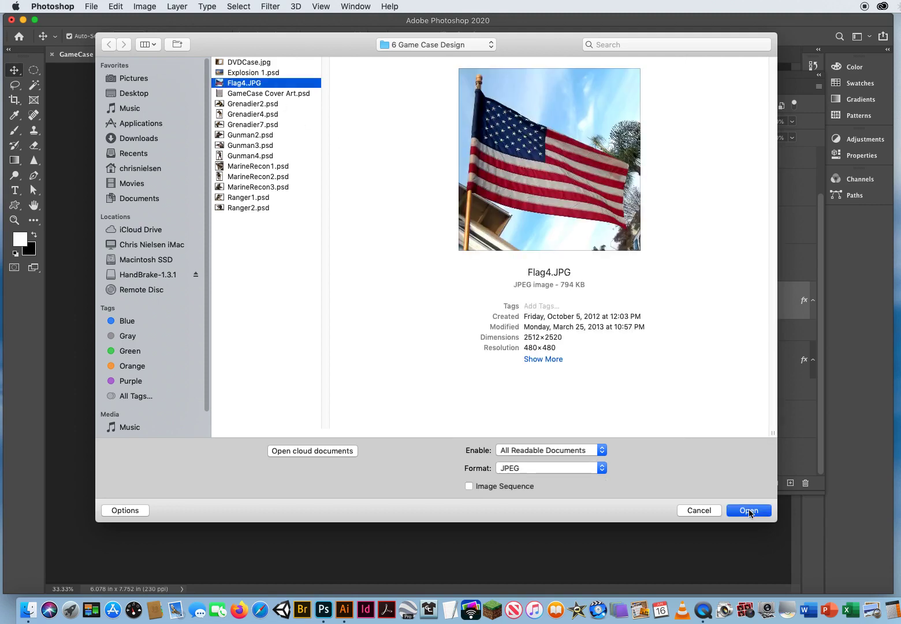
{"action": "key", "text": "Return"}
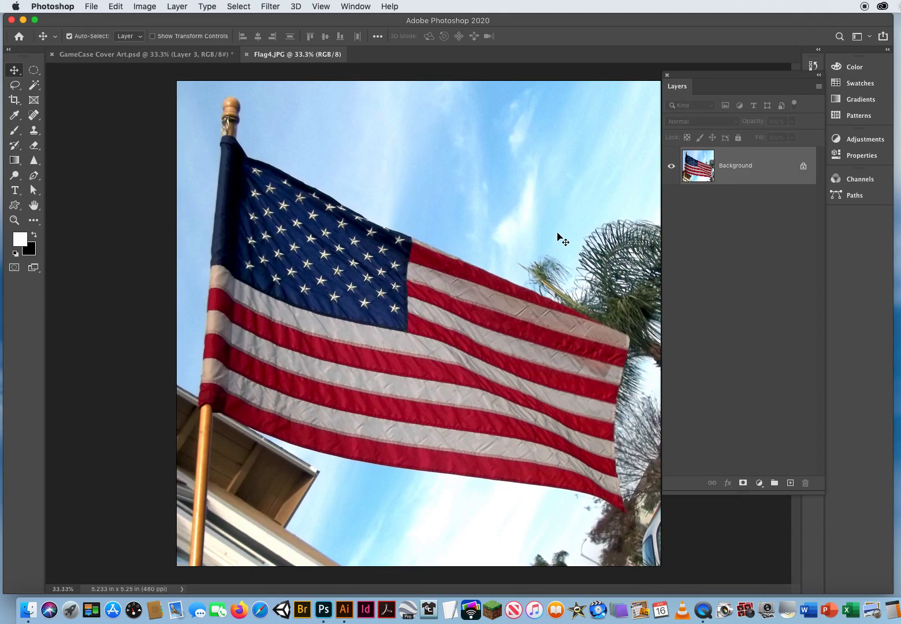
Step: Quick-select the waving flag, excluding the pole and sky
{"action": "left_click_drag", "start_coordinate": [33, 85], "coordinate": [73, 96]}
{"action": "mouse_move", "coordinate": [228, 142]}
{"action": "left_mouse_down"}
{"action": "mouse_move", "coordinate": [245, 160]}
{"action": "mouse_move", "coordinate": [443, 256]}
{"action": "left_mouse_up"}
{"action": "mouse_move", "coordinate": [520, 298]}
{"action": "left_mouse_down"}
{"action": "mouse_move", "coordinate": [604, 329]}
{"action": "mouse_move", "coordinate": [586, 320]}
{"action": "mouse_move", "coordinate": [602, 347]}
{"action": "mouse_move", "coordinate": [592, 460]}
{"action": "mouse_move", "coordinate": [619, 504]}
{"action": "left_mouse_up"}
{"action": "mouse_move", "coordinate": [549, 422]}
{"action": "left_mouse_down"}
{"action": "mouse_move", "coordinate": [344, 310]}
{"action": "mouse_move", "coordinate": [316, 367]}
{"action": "mouse_move", "coordinate": [261, 259]}
{"action": "mouse_move", "coordinate": [241, 284]}
{"action": "mouse_move", "coordinate": [214, 394]}
{"action": "mouse_move", "coordinate": [239, 406]}
{"action": "mouse_move", "coordinate": [529, 458]}
{"action": "mouse_move", "coordinate": [624, 441]}
{"action": "left_mouse_up"}
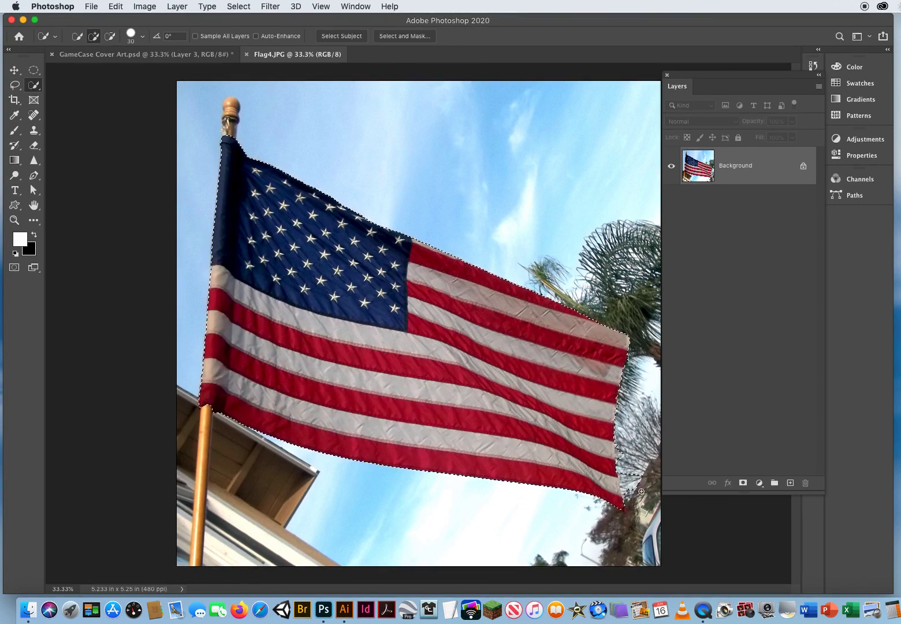
{"action": "key", "text": "alt"}
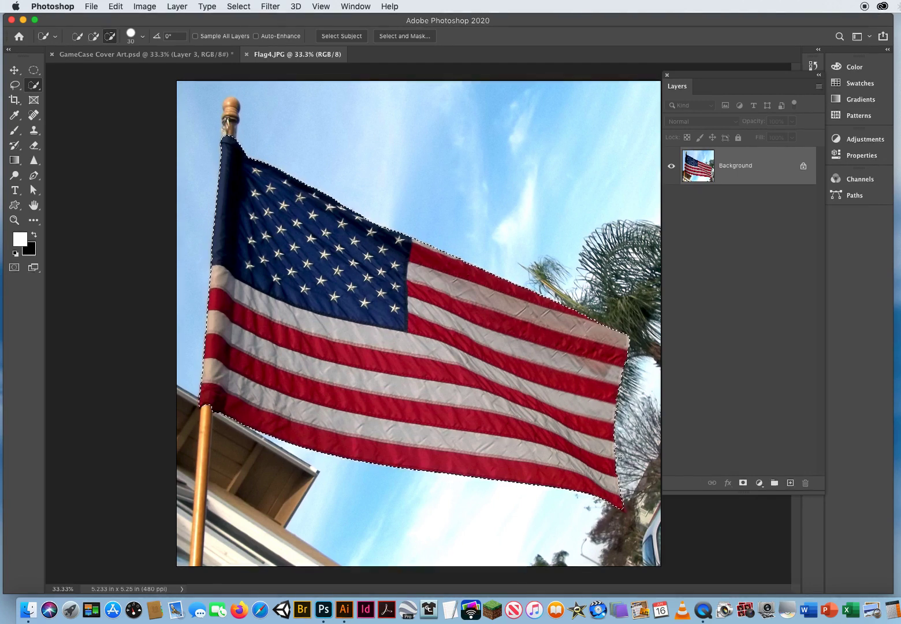
{"action": "key", "text": "alt"}
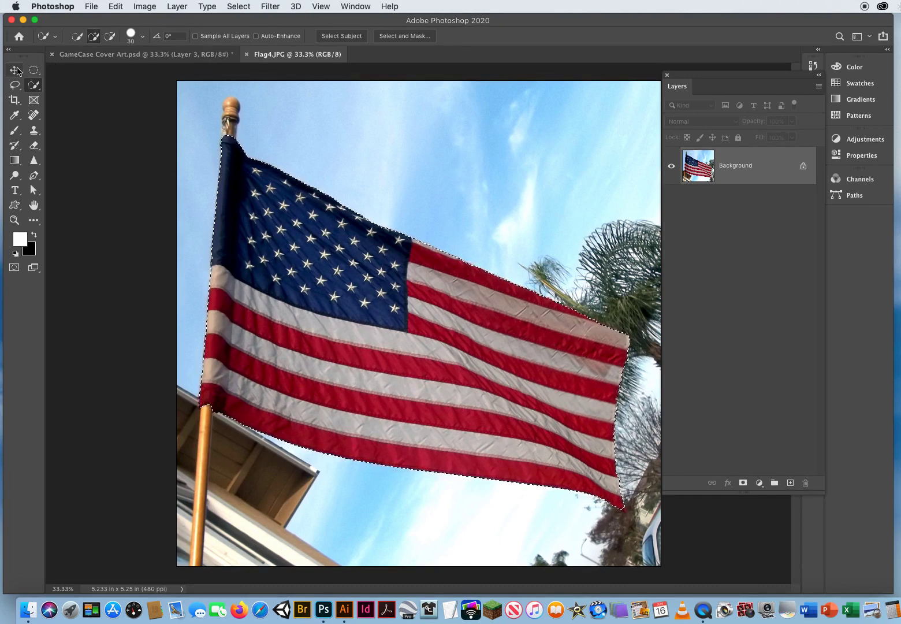
Step: Drag the selected flag onto the cover art as Layer 4, ordered below Layer 2 and above Layer 1
{"action": "key", "text": "v"}
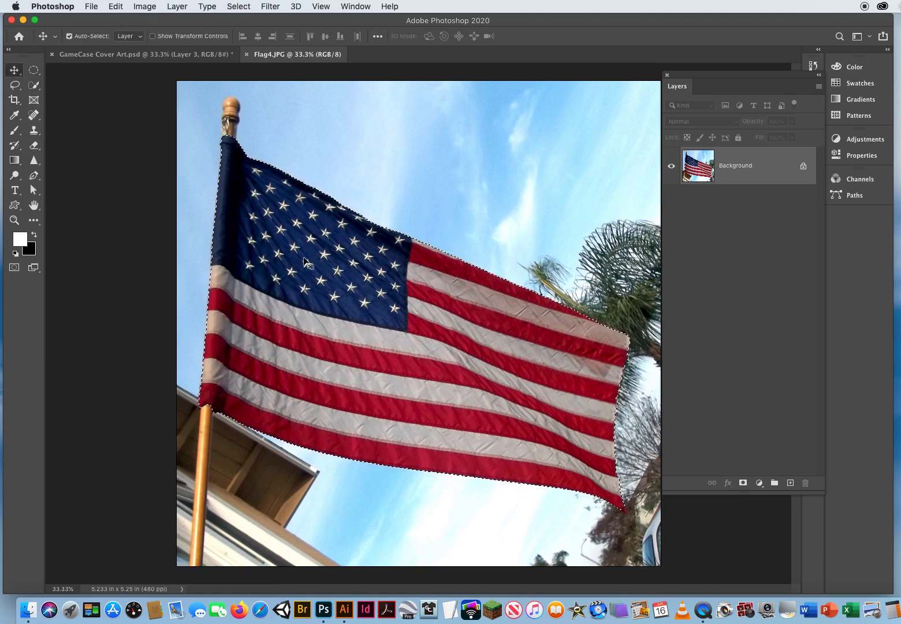
{"action": "left_click_drag", "start_coordinate": [390, 329], "coordinate": [186, 55]}
{"action": "left_click_drag", "start_coordinate": [372, 272], "coordinate": [385, 287]}
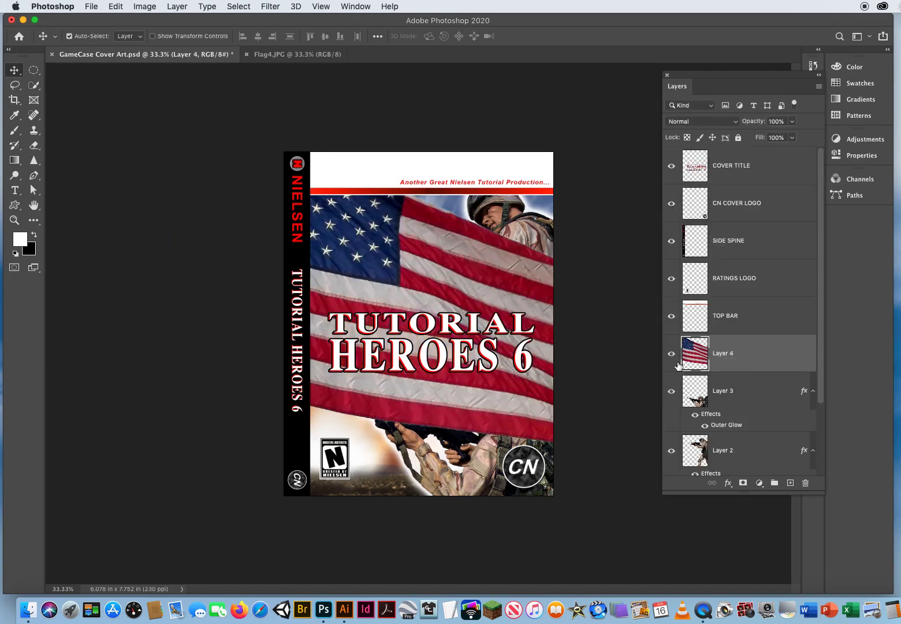
{"action": "left_click_drag", "start_coordinate": [826, 280], "coordinate": [825, 387]}
{"action": "left_click_drag", "start_coordinate": [744, 263], "coordinate": [726, 404]}
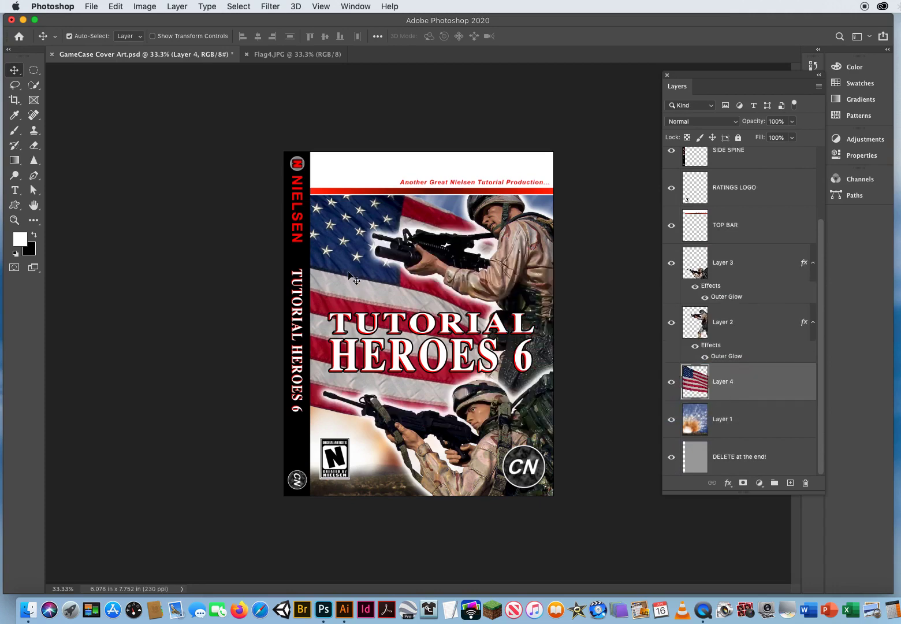
{"action": "left_click_drag", "start_coordinate": [358, 267], "coordinate": [414, 304]}
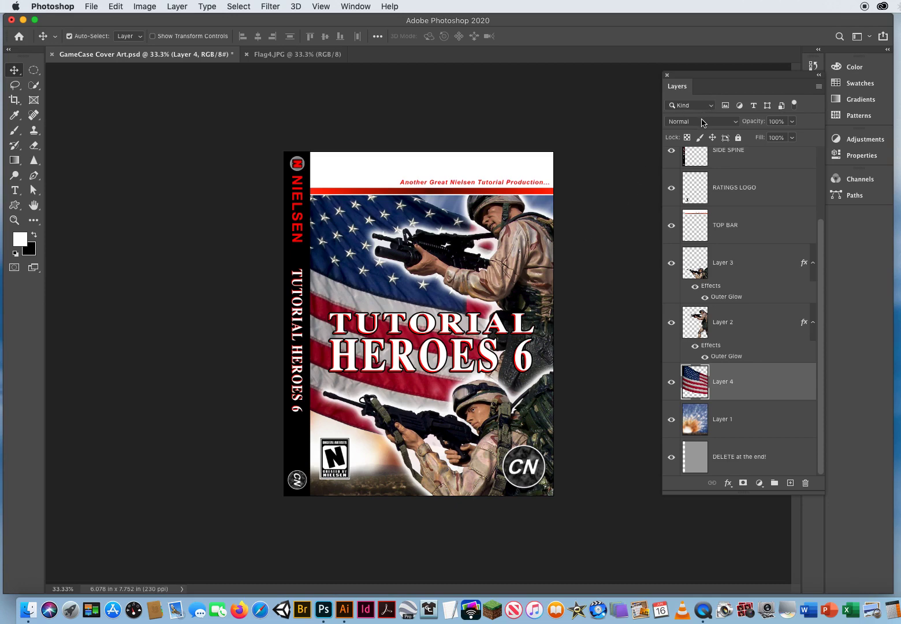
Step: Set the flag layer (Layer 4) to Overlay blend mode at 53% opacity
{"action": "left_click", "coordinate": [699, 122]}
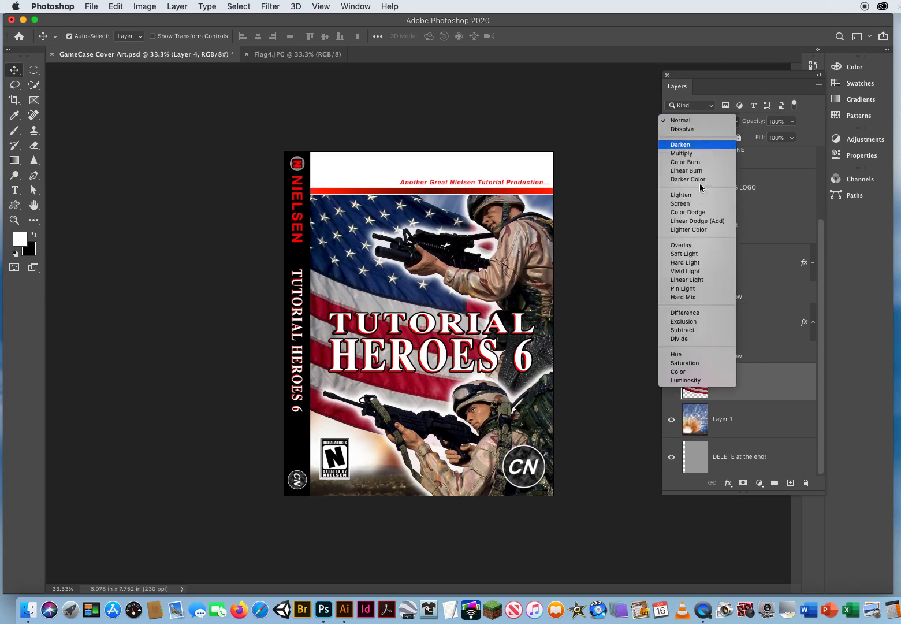
{"action": "left_click", "coordinate": [692, 246]}
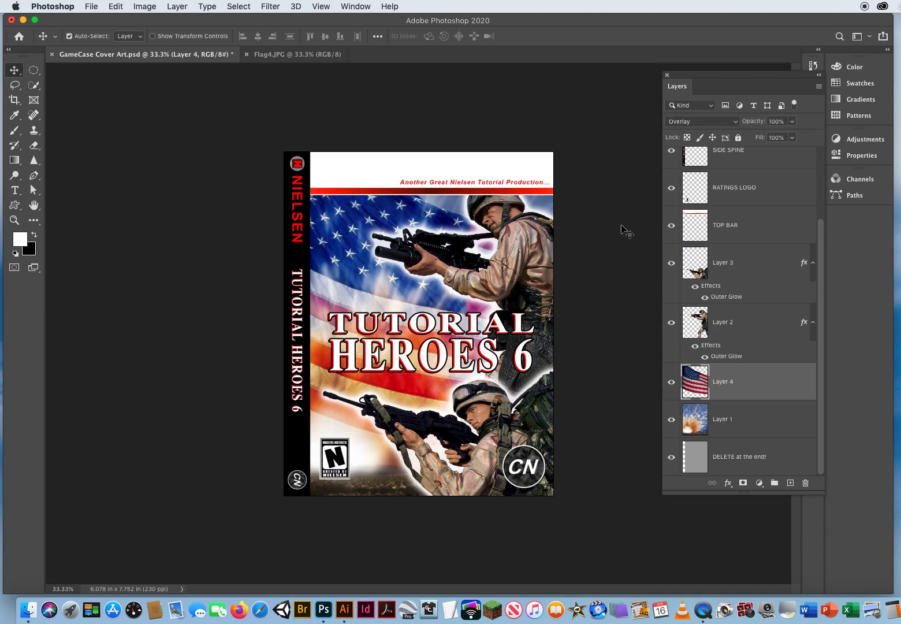
{"action": "left_click", "coordinate": [792, 122]}
{"action": "left_click_drag", "start_coordinate": [794, 138], "coordinate": [768, 138]}
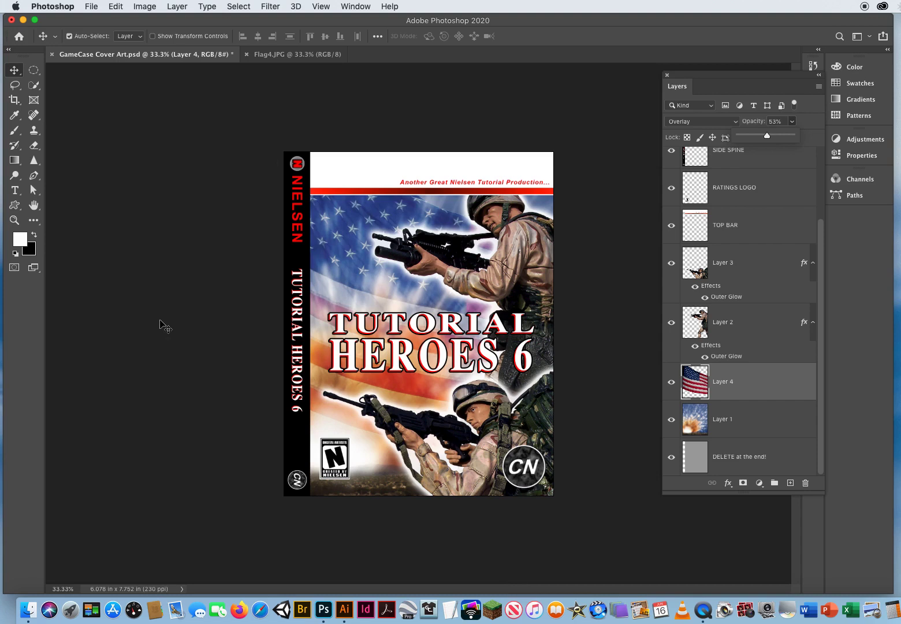
{"action": "left_click", "coordinate": [247, 55]}
Step: Close Flag4.JPG and use Flatten Image to merge the cover art into one Background layer
{"action": "left_click", "coordinate": [247, 54]}
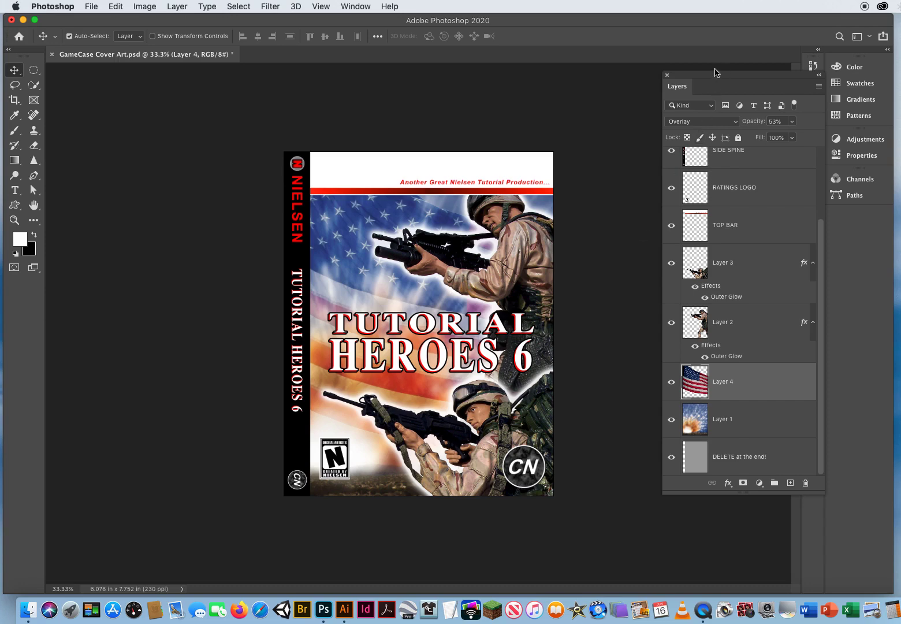
{"action": "left_click_drag", "start_coordinate": [716, 74], "coordinate": [587, 70]}
{"action": "left_click", "coordinate": [649, 81]}
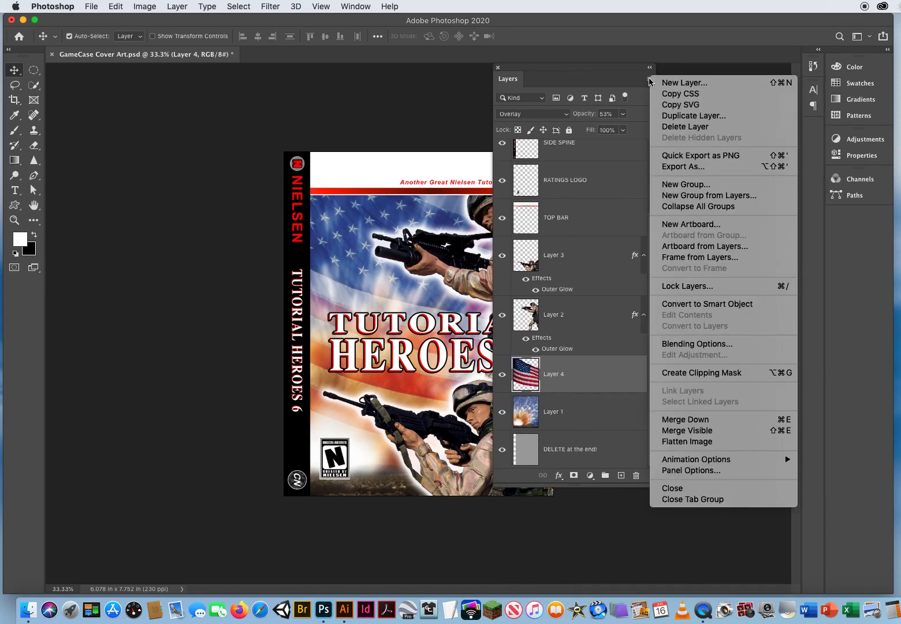
{"action": "left_click", "coordinate": [729, 444]}
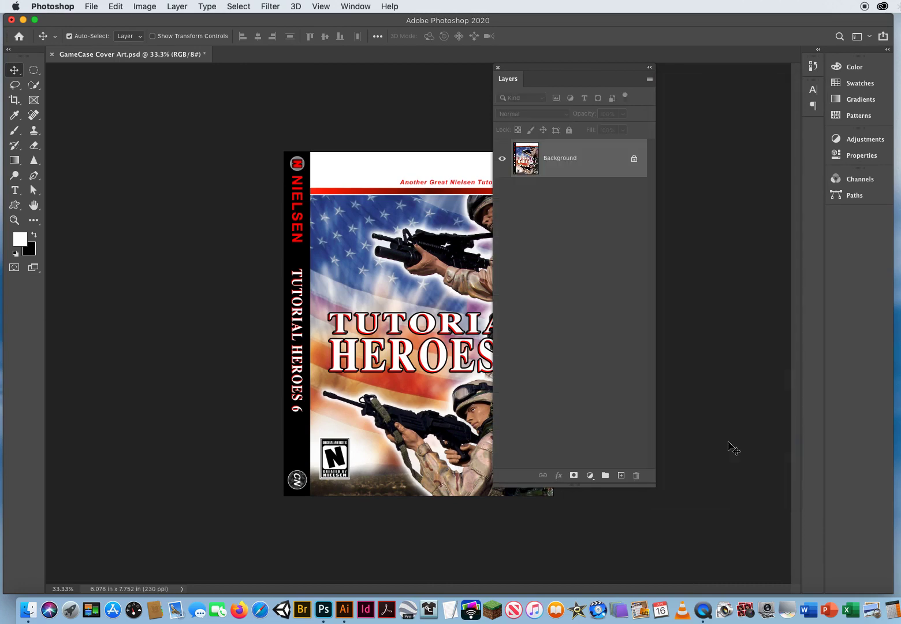
{"action": "left_click_drag", "start_coordinate": [511, 70], "coordinate": [630, 79]}
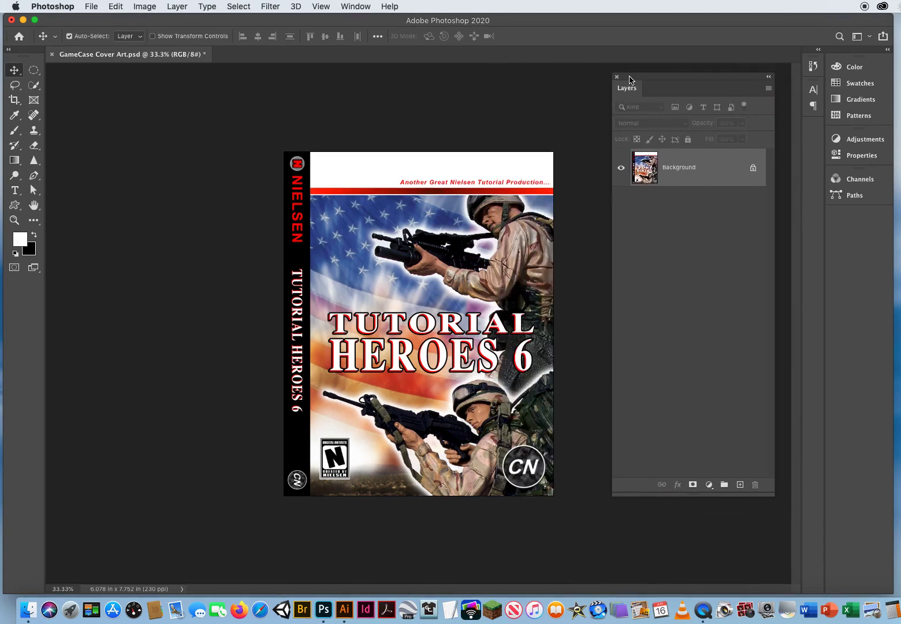
Step: Open DVDCase.jpg and zoom out to see the whole brick-wall photo with the blank case
{"action": "left_click", "coordinate": [93, 9]}
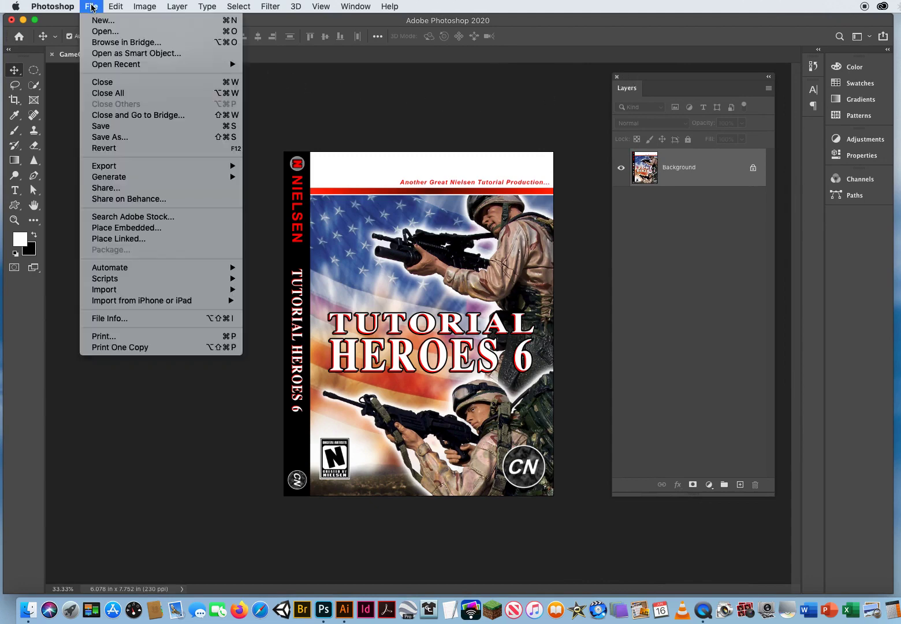
{"action": "left_click", "coordinate": [106, 33]}
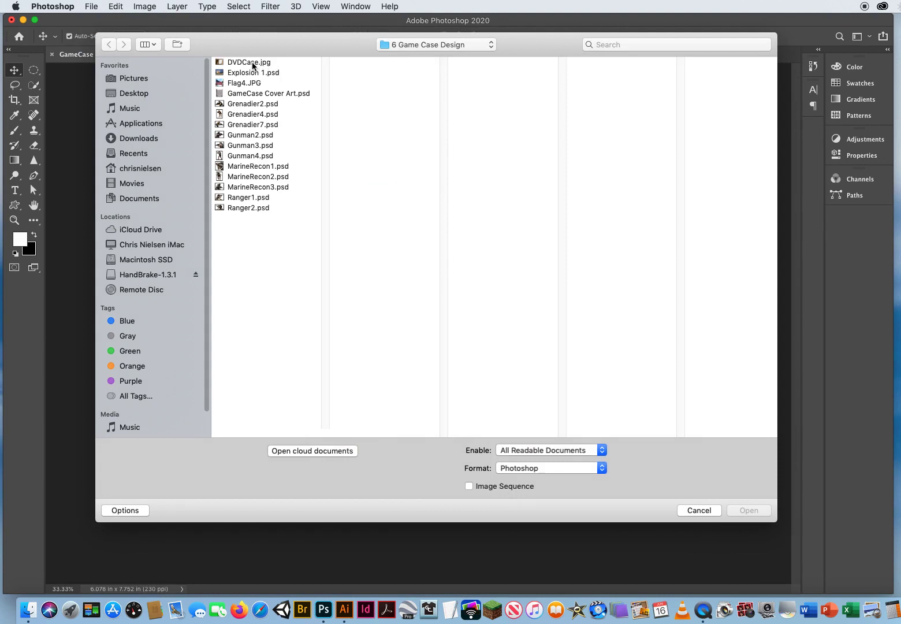
{"action": "left_click", "coordinate": [253, 63]}
{"action": "left_click", "coordinate": [747, 510]}
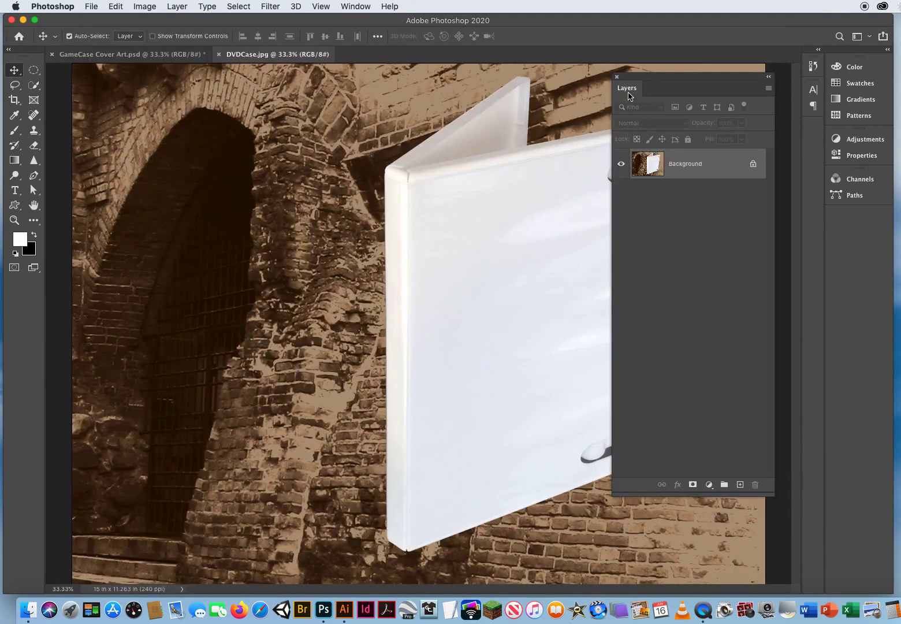
{"action": "left_click_drag", "start_coordinate": [629, 86], "coordinate": [705, 84]}
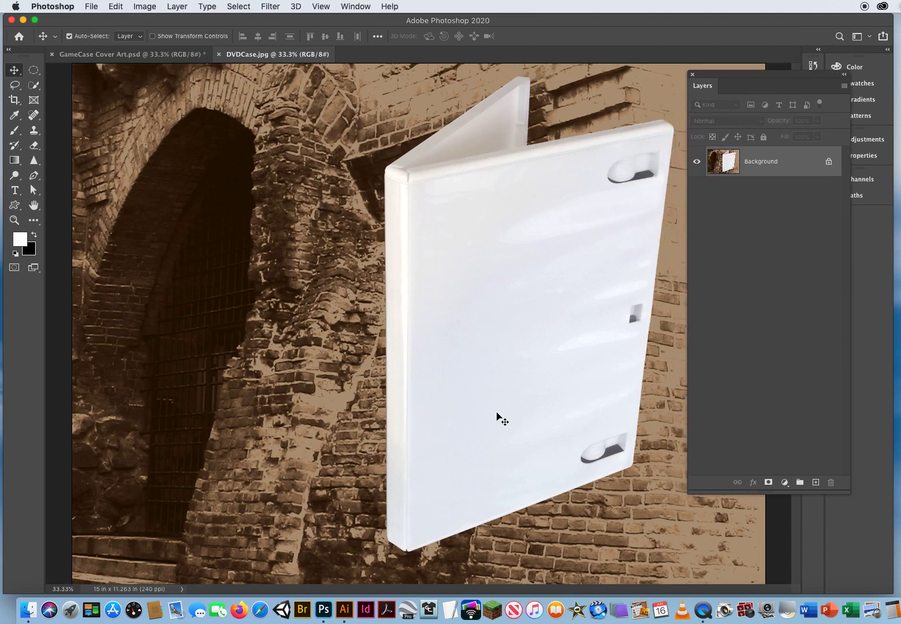
{"action": "left_click", "coordinate": [14, 221]}
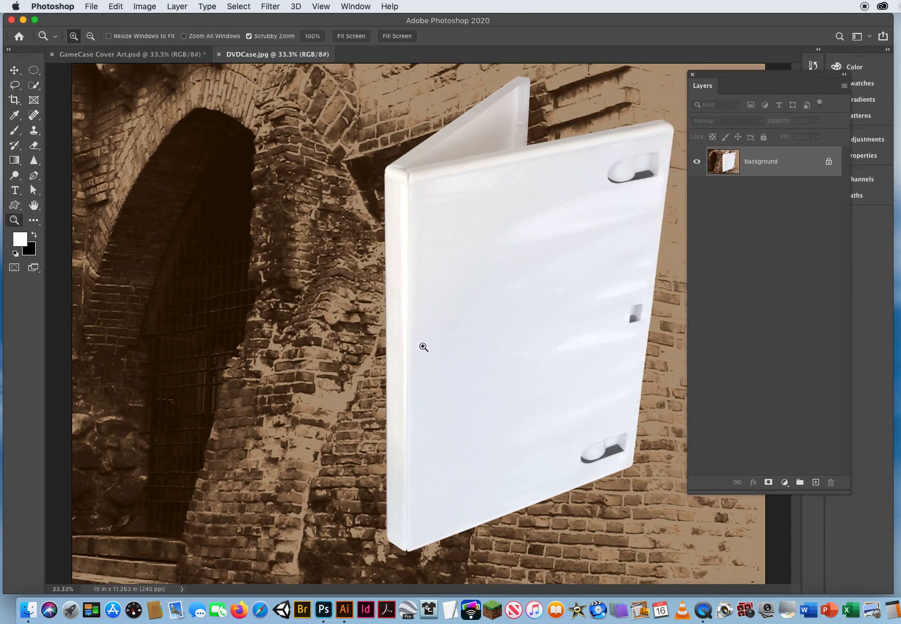
{"action": "mouse_move", "coordinate": [424, 346]}
{"action": "left_mouse_down"}
{"action": "mouse_move", "coordinate": [397, 346]}
{"action": "mouse_move", "coordinate": [412, 346]}
{"action": "left_mouse_up"}
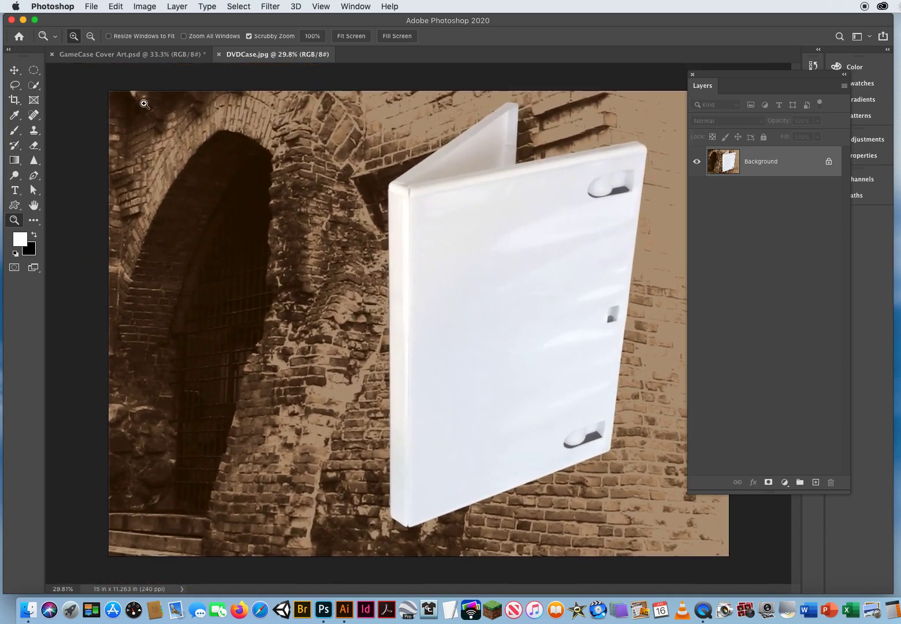
{"action": "left_click", "coordinate": [14, 71]}
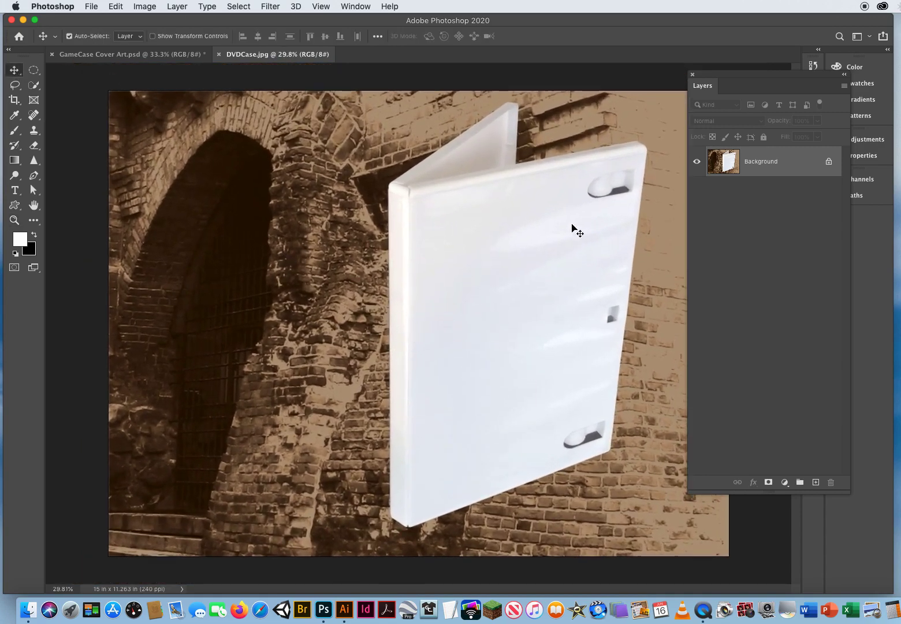
Step: In Filter > Vanishing Point, create a plane from the four corners of the DVD case front
{"action": "left_click", "coordinate": [273, 6]}
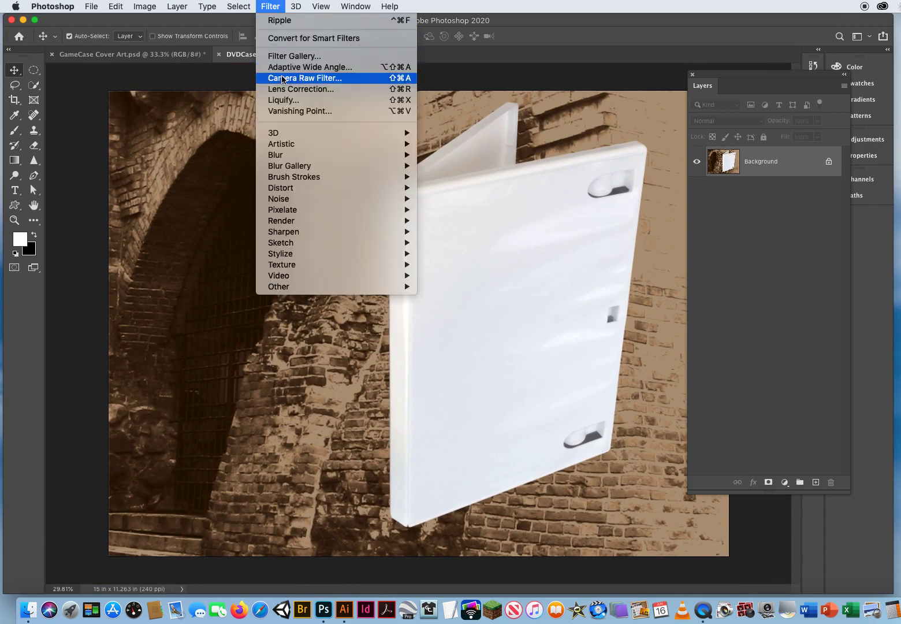
{"action": "left_click", "coordinate": [284, 111]}
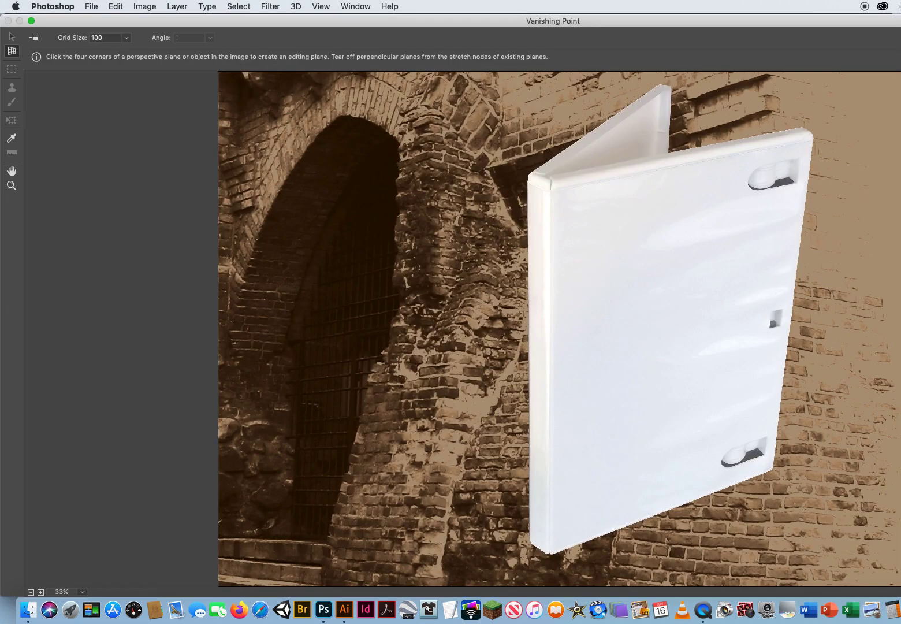
{"action": "left_click_drag", "start_coordinate": [893, 594], "coordinate": [849, 576]}
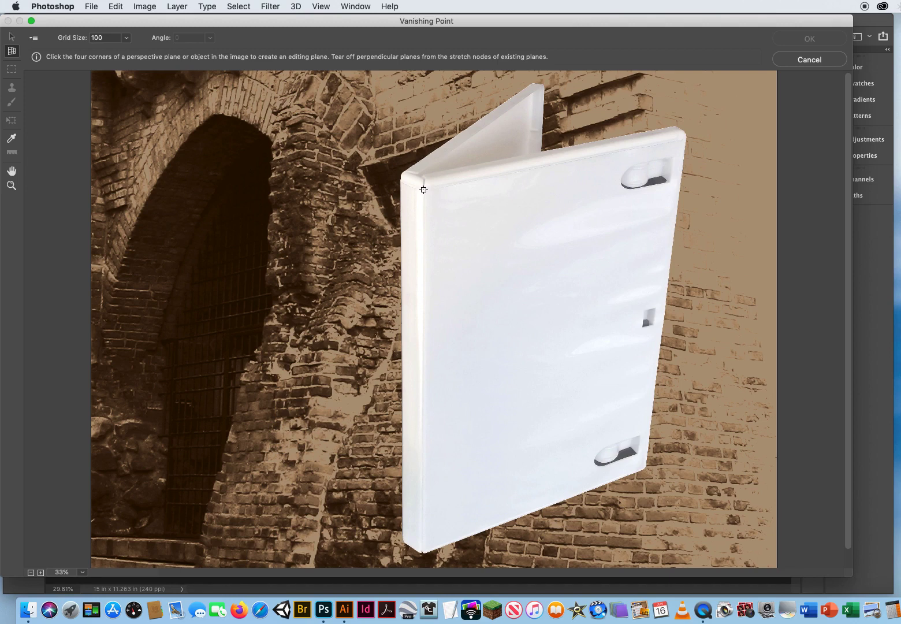
{"action": "left_click", "coordinate": [424, 189]}
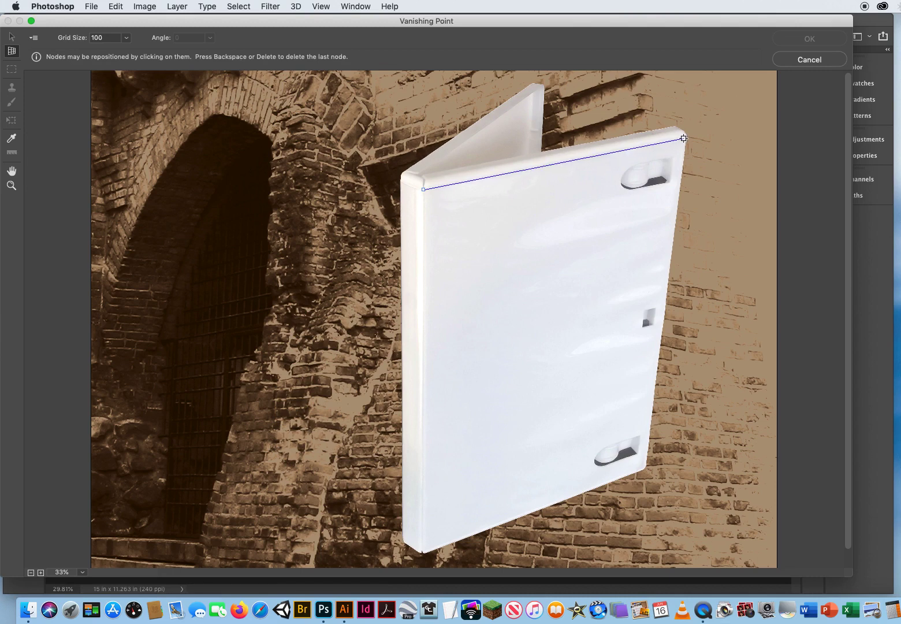
{"action": "left_click", "coordinate": [683, 138]}
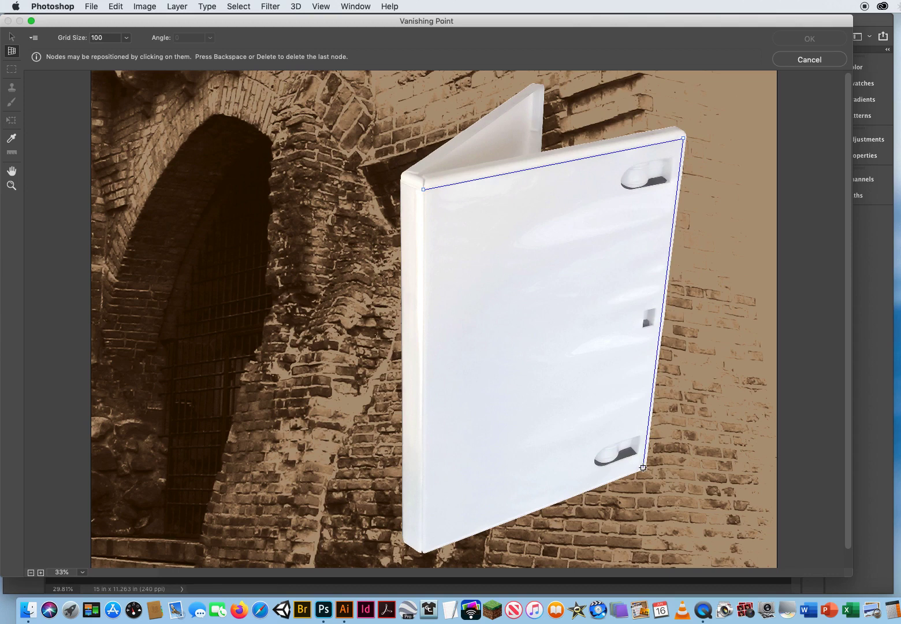
{"action": "left_click", "coordinate": [643, 467]}
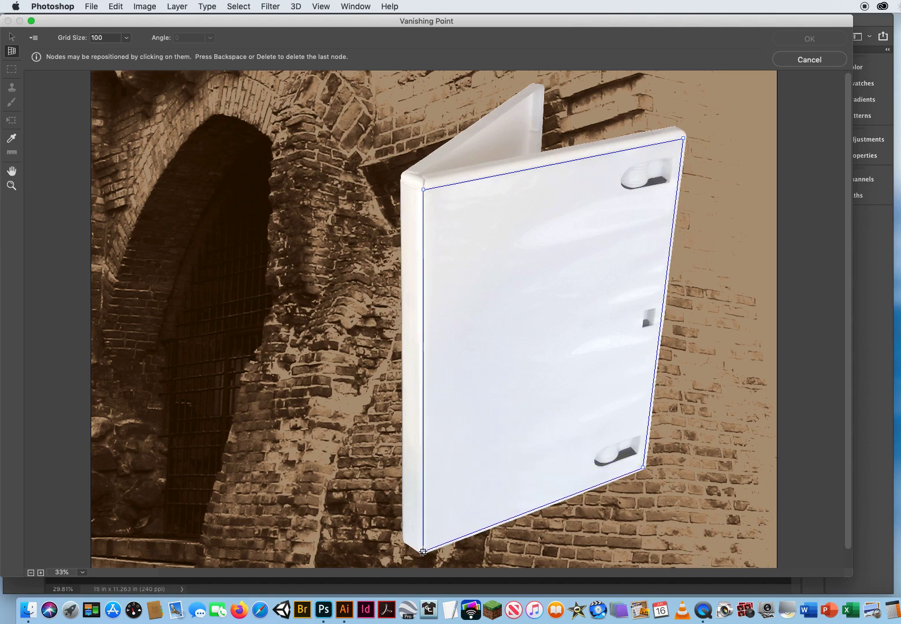
{"action": "left_click", "coordinate": [423, 552]}
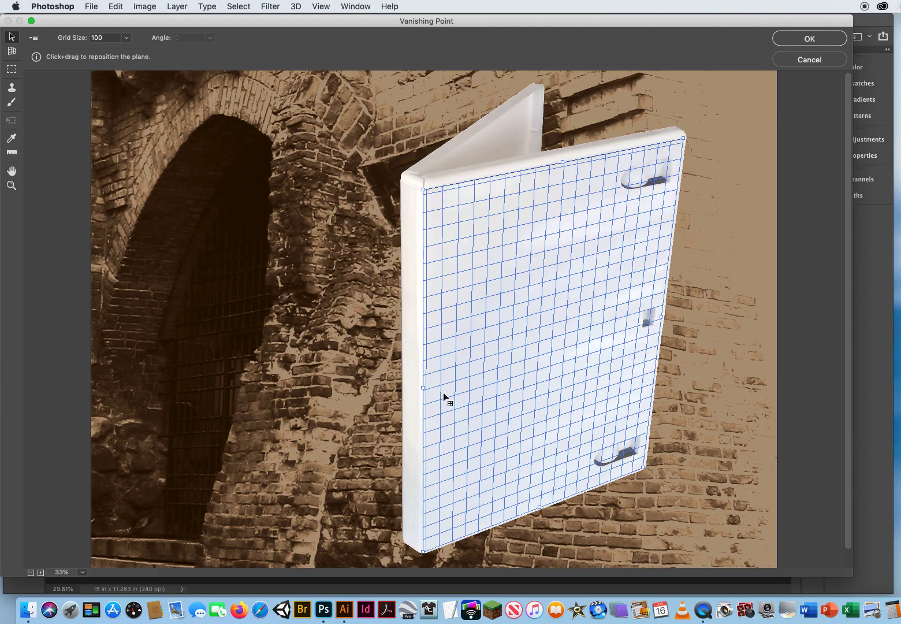
Step: Pull a perpendicular plane off the front's left edge, angle it about 110 degrees, and narrow it to the spine
{"action": "key", "text": "alt"}
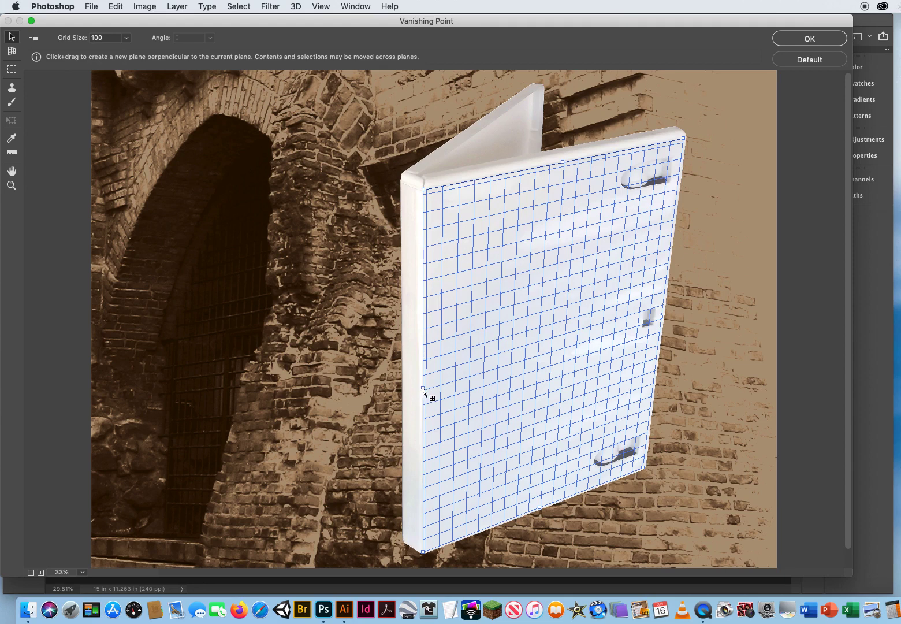
{"action": "left_click_drag", "start_coordinate": [423, 391], "coordinate": [318, 290]}
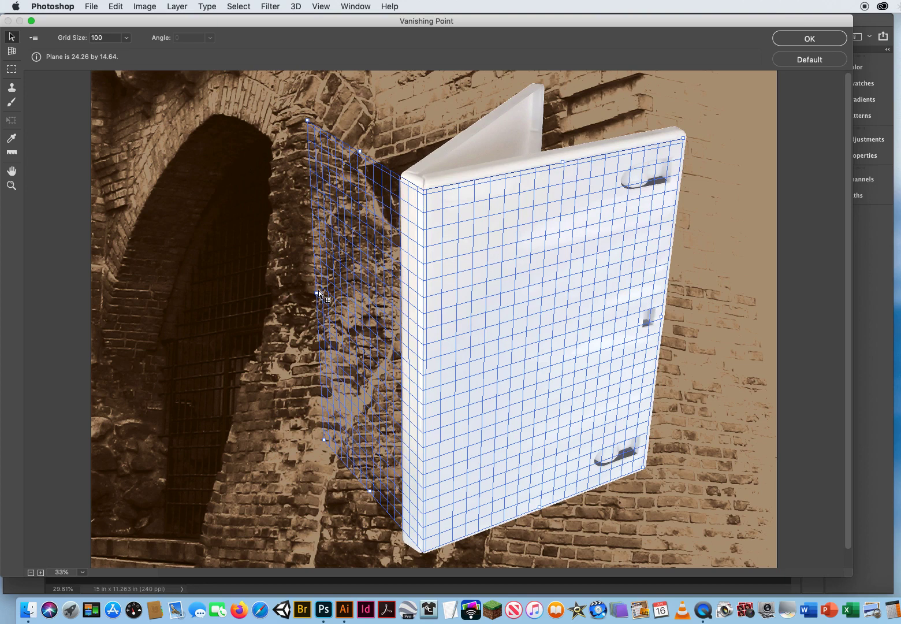
{"action": "left_click_drag", "start_coordinate": [319, 293], "coordinate": [318, 293]}
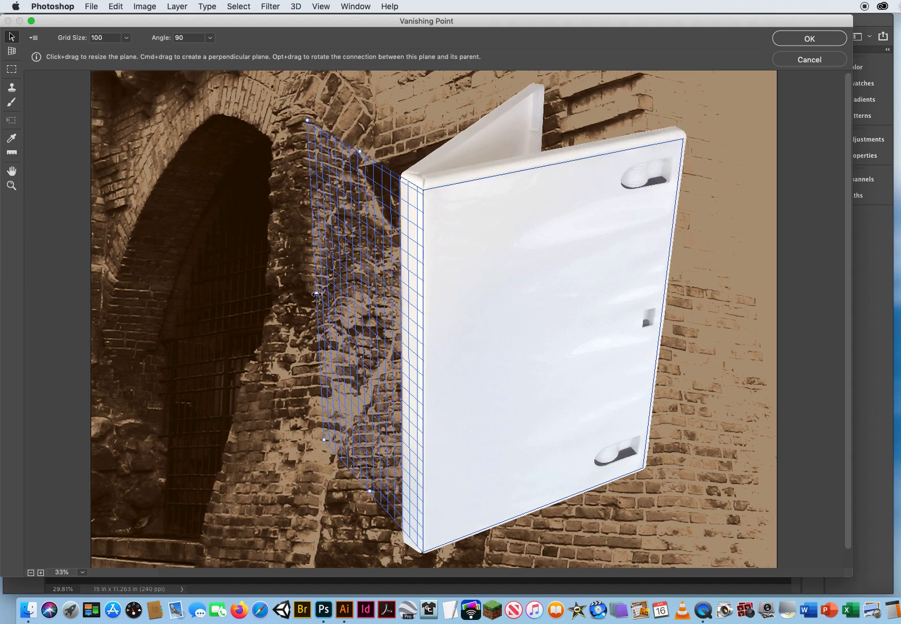
{"action": "left_click_drag", "start_coordinate": [317, 295], "coordinate": [269, 307]}
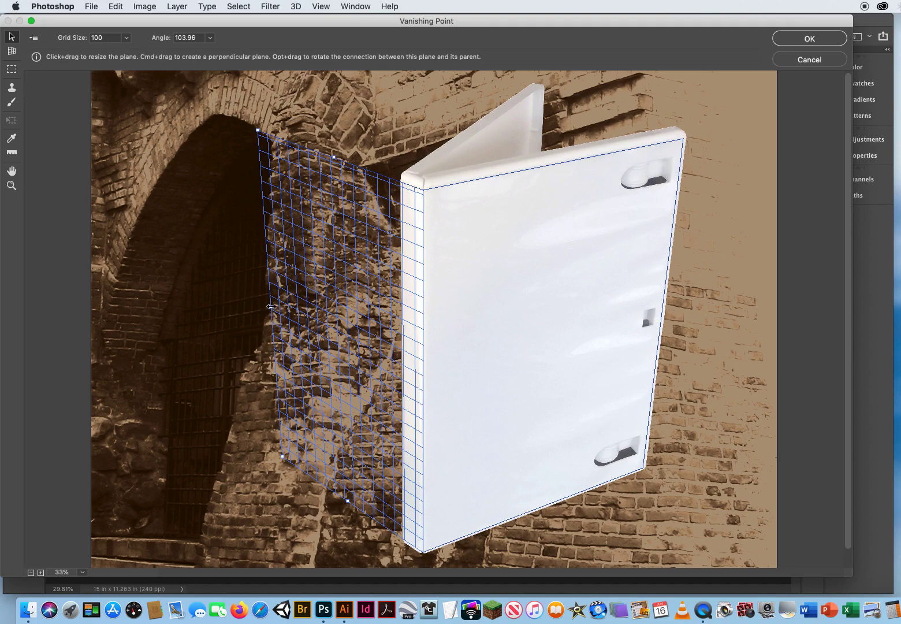
{"action": "left_click_drag", "start_coordinate": [271, 307], "coordinate": [402, 362]}
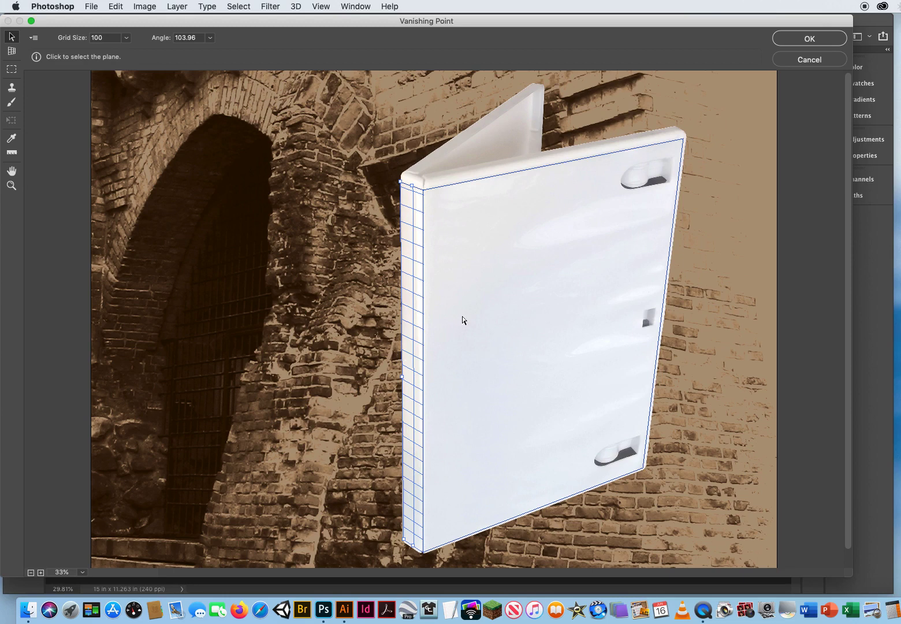
Step: Confirm the Vanishing Point planes with OK and switch to the GameCase Cover Art document
{"action": "left_click", "coordinate": [799, 36]}
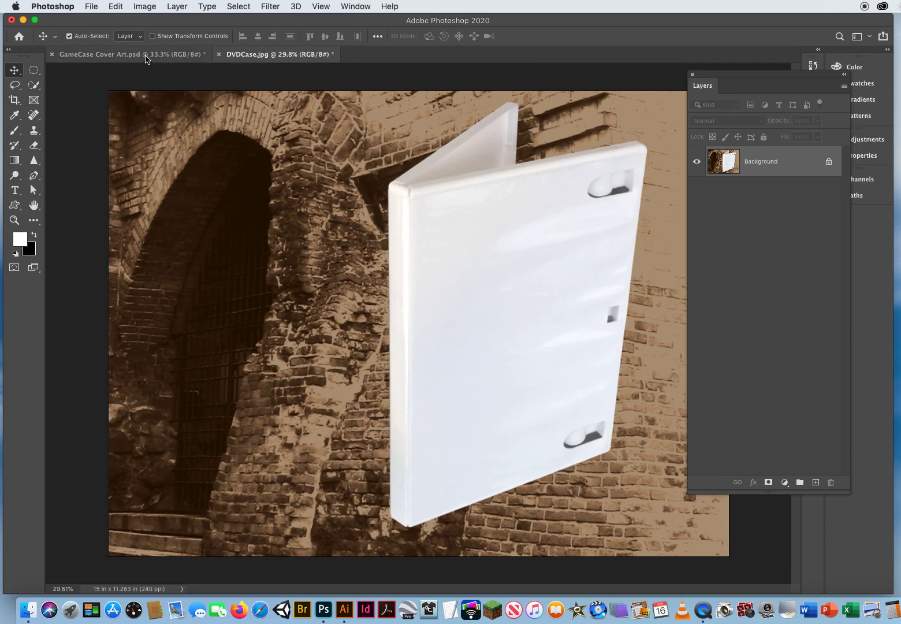
{"action": "left_click", "coordinate": [129, 58]}
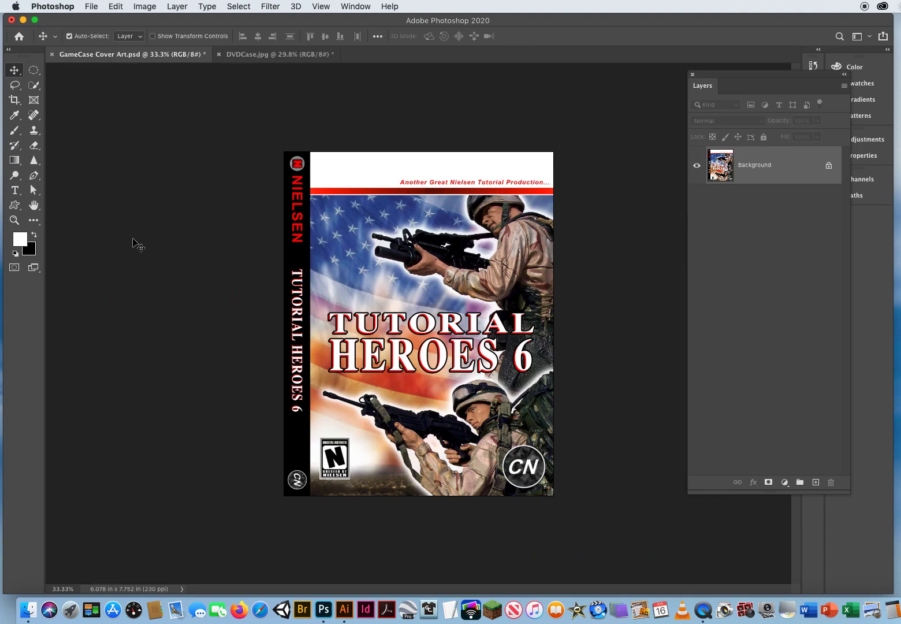
{"action": "left_click_drag", "start_coordinate": [743, 75], "coordinate": [596, 71]}
{"action": "left_click", "coordinate": [729, 81]}
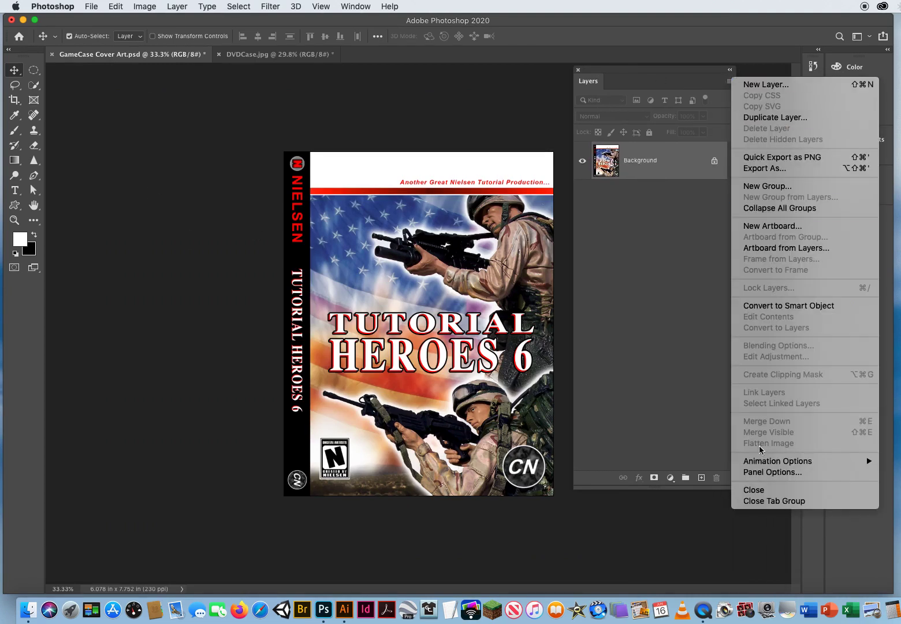
{"action": "left_click", "coordinate": [652, 339]}
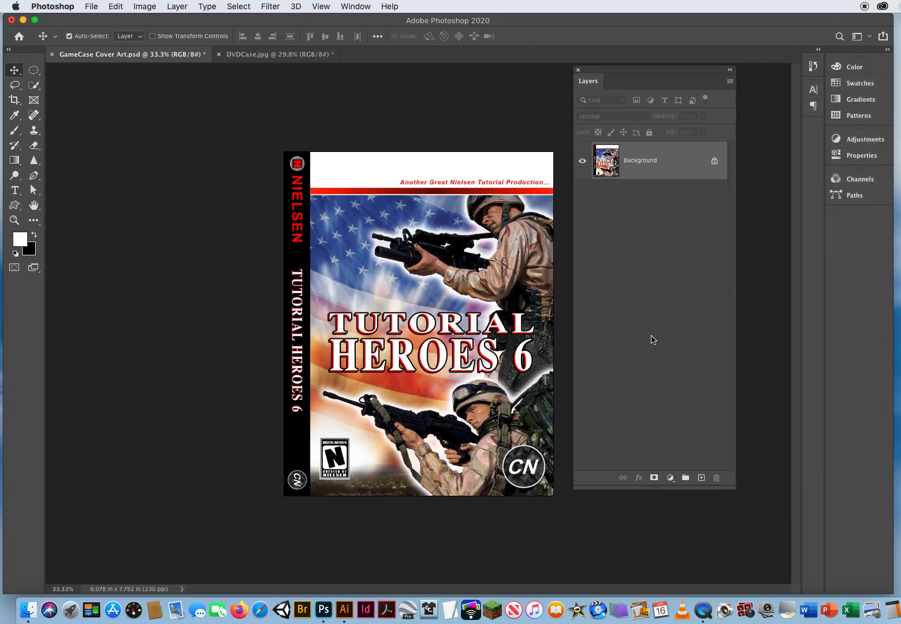
Step: Select the entire cover art canvas and copy it with Edit > Copy
{"action": "key", "text": "super+a"}
{"action": "left_click", "coordinate": [116, 6]}
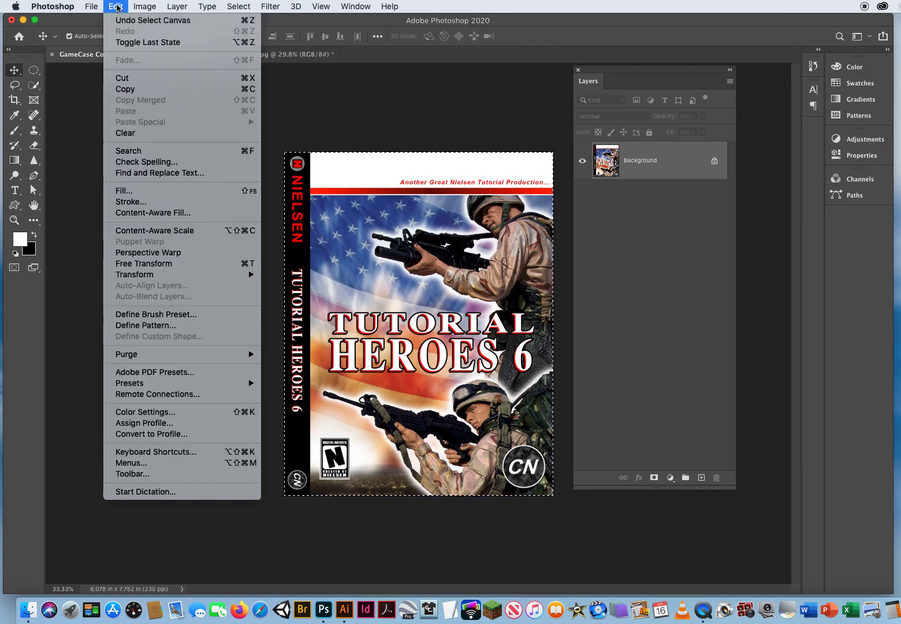
{"action": "left_click", "coordinate": [134, 90]}
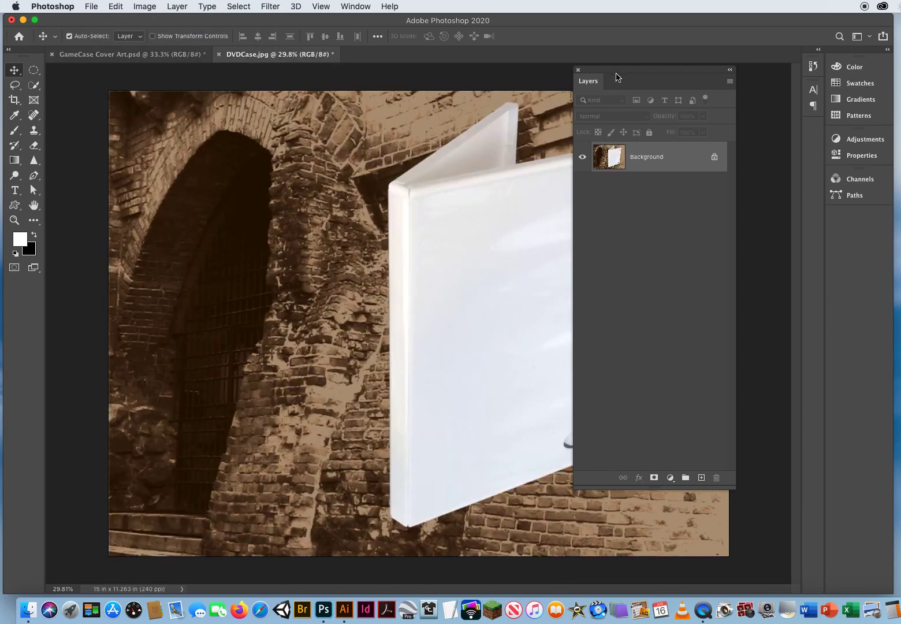
{"action": "left_click_drag", "start_coordinate": [606, 73], "coordinate": [668, 78]}
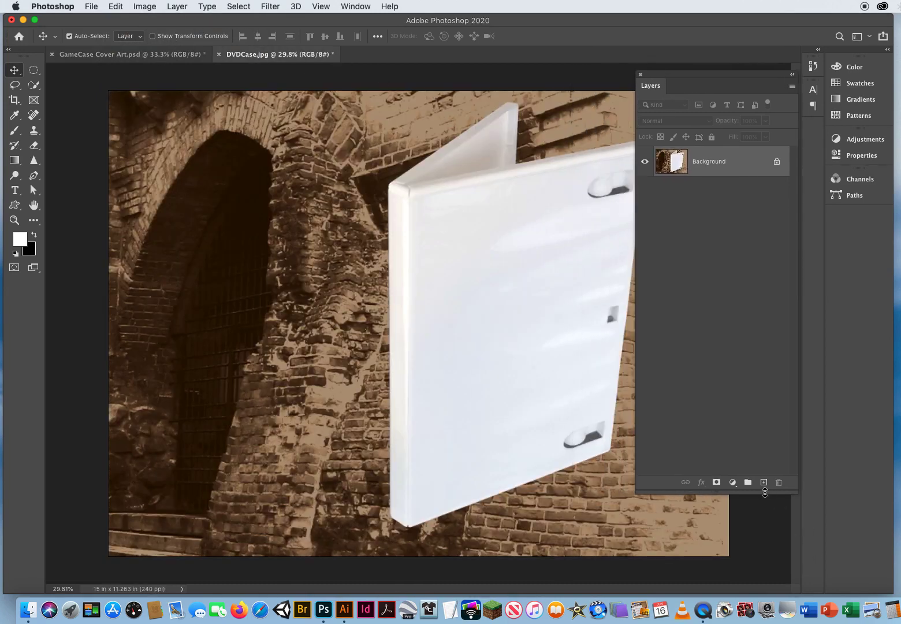
{"action": "left_click_drag", "start_coordinate": [765, 492], "coordinate": [765, 283]}
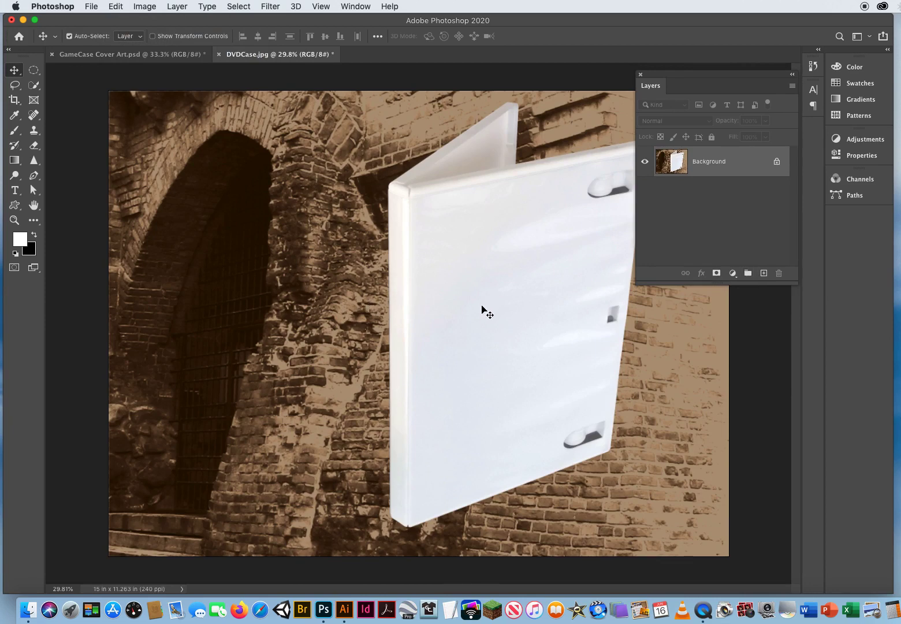
Step: Reopen Vanishing Point on the case photo, paste the cover art, and drag it onto the front and spine planes
{"action": "left_click", "coordinate": [269, 7]}
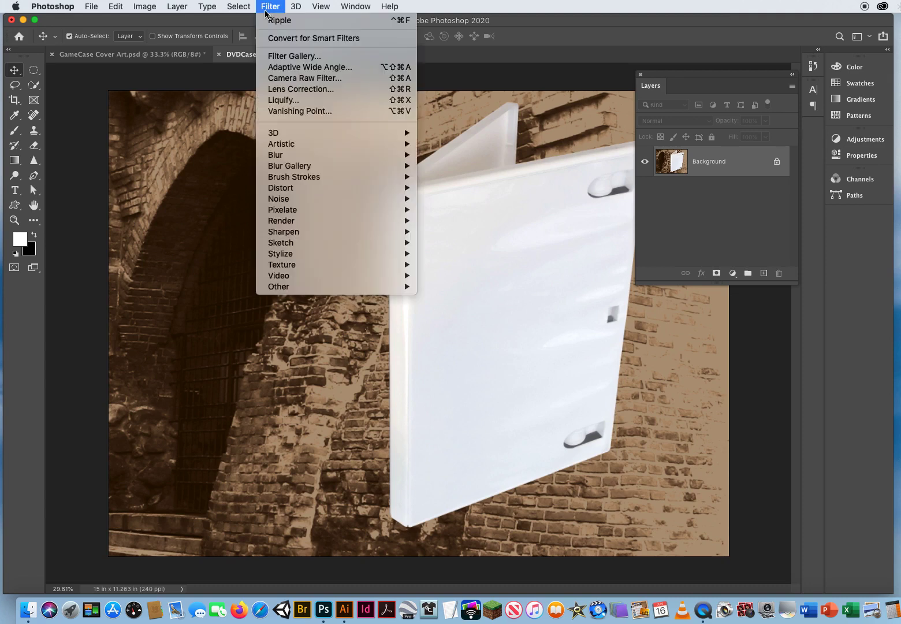
{"action": "left_click", "coordinate": [294, 112]}
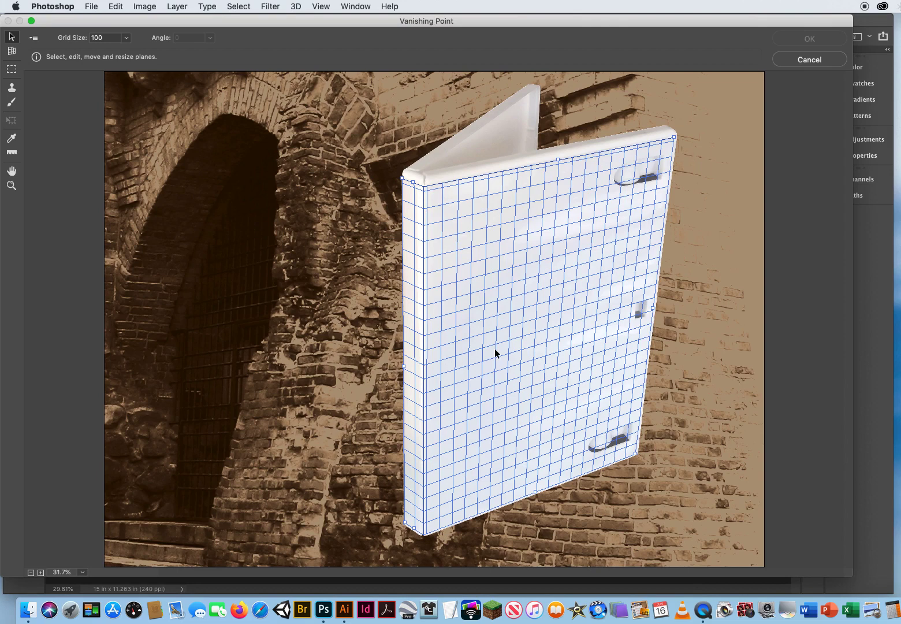
{"action": "key", "text": "alt"}
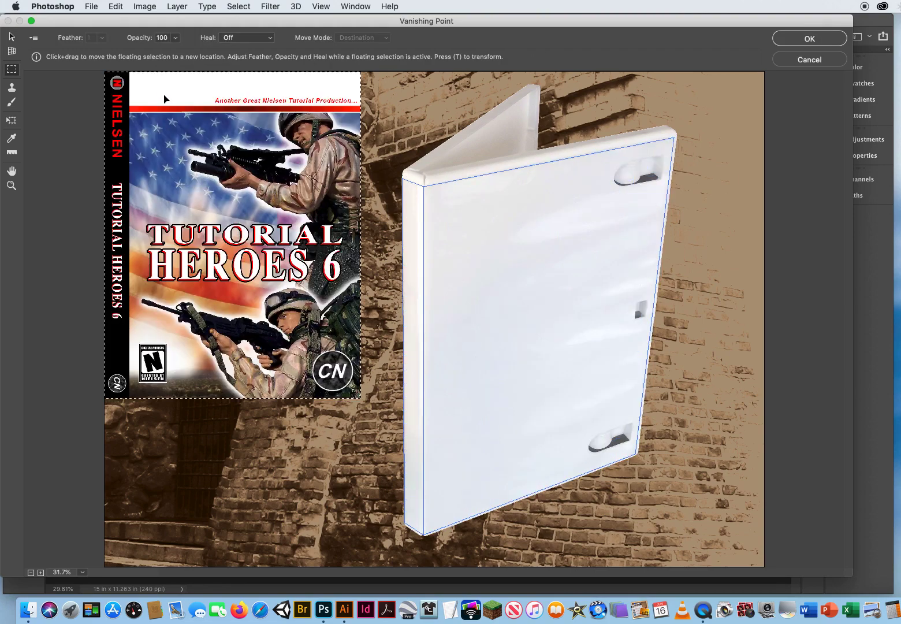
{"action": "left_click_drag", "start_coordinate": [156, 99], "coordinate": [457, 214]}
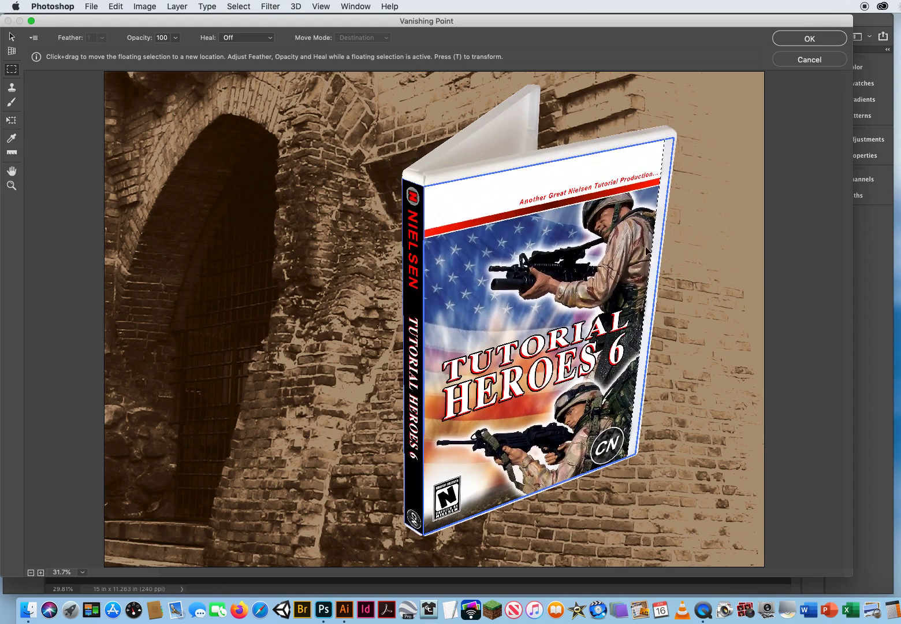
{"action": "left_click", "coordinate": [704, 241]}
{"action": "key", "text": "super+z"}
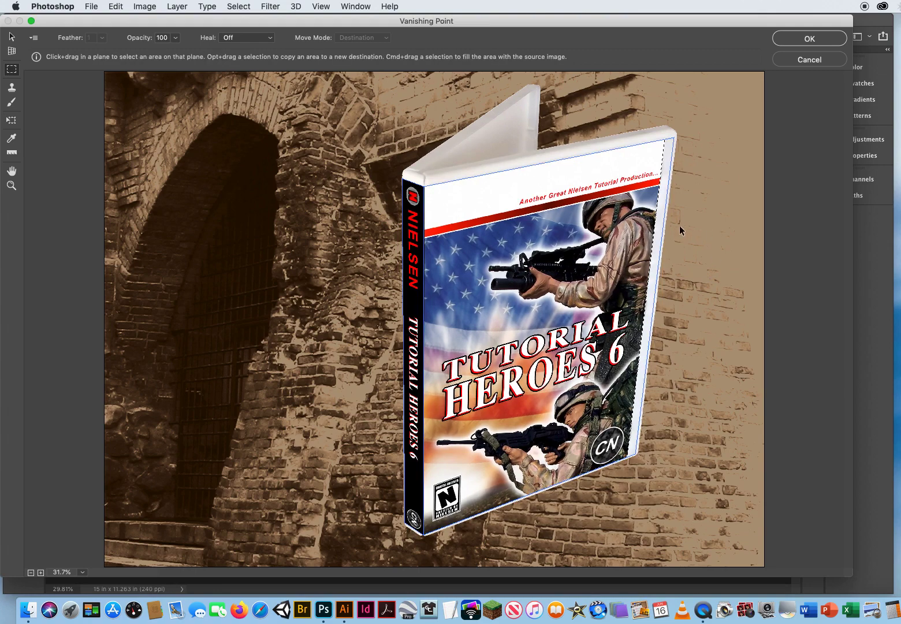
Step: With the Transform tool, resize and shift the pasted cover so it fills the case front and spine edges
{"action": "key", "text": "super+d"}
{"action": "left_click", "coordinate": [12, 121]}
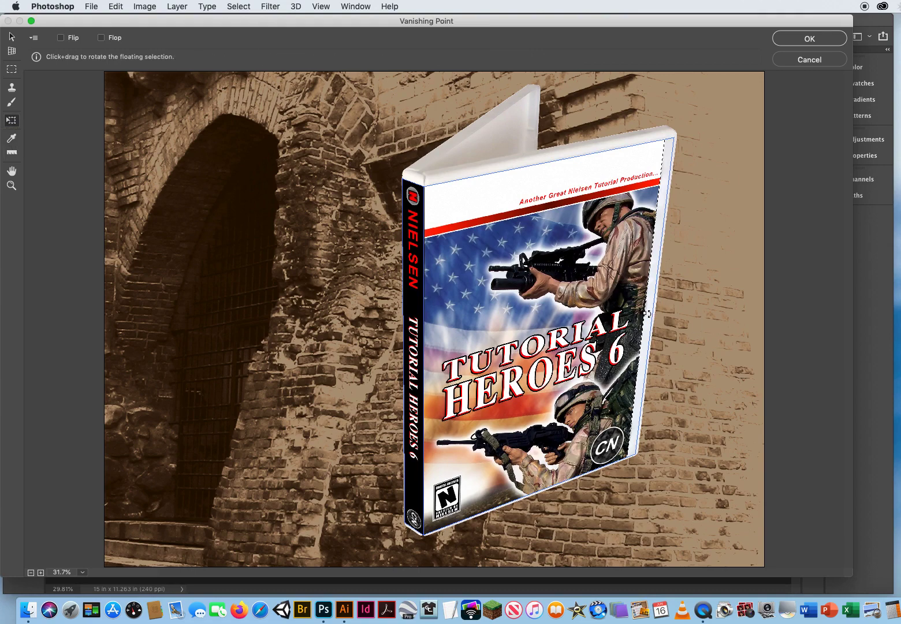
{"action": "mouse_move", "coordinate": [649, 313]}
{"action": "left_mouse_down"}
{"action": "mouse_move", "coordinate": [543, 326]}
{"action": "mouse_move", "coordinate": [656, 296]}
{"action": "mouse_move", "coordinate": [646, 312]}
{"action": "left_mouse_up"}
{"action": "left_click_drag", "start_coordinate": [586, 312], "coordinate": [534, 315]}
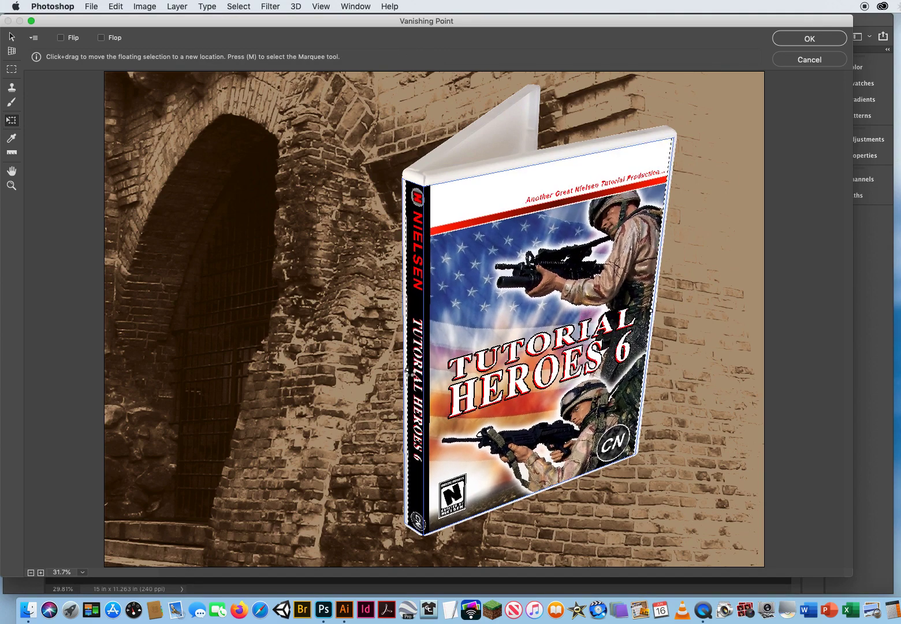
{"action": "left_click_drag", "start_coordinate": [408, 368], "coordinate": [401, 368]}
{"action": "left_click_drag", "start_coordinate": [653, 319], "coordinate": [654, 309]}
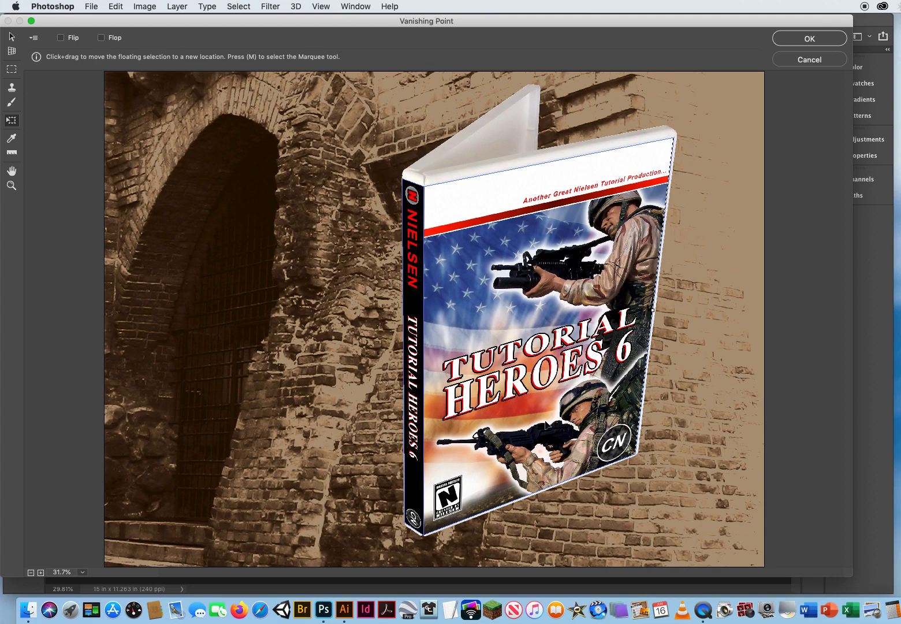
{"action": "left_click_drag", "start_coordinate": [528, 221], "coordinate": [530, 225]}
{"action": "left_click_drag", "start_coordinate": [544, 165], "coordinate": [545, 180]}
{"action": "left_click_drag", "start_coordinate": [503, 304], "coordinate": [505, 291]}
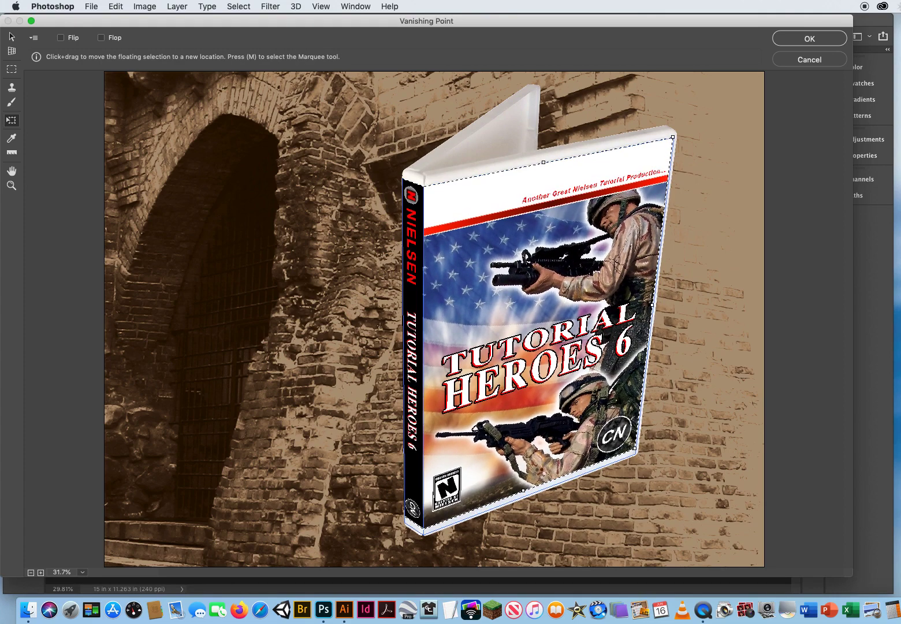
{"action": "left_click_drag", "start_coordinate": [524, 491], "coordinate": [523, 498]}
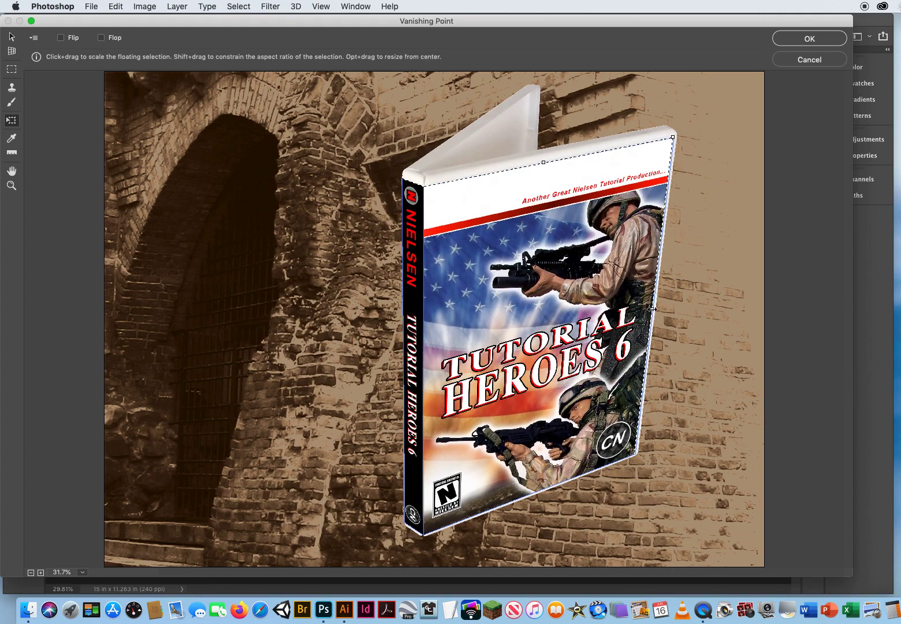
{"action": "left_click_drag", "start_coordinate": [652, 309], "coordinate": [653, 308]}
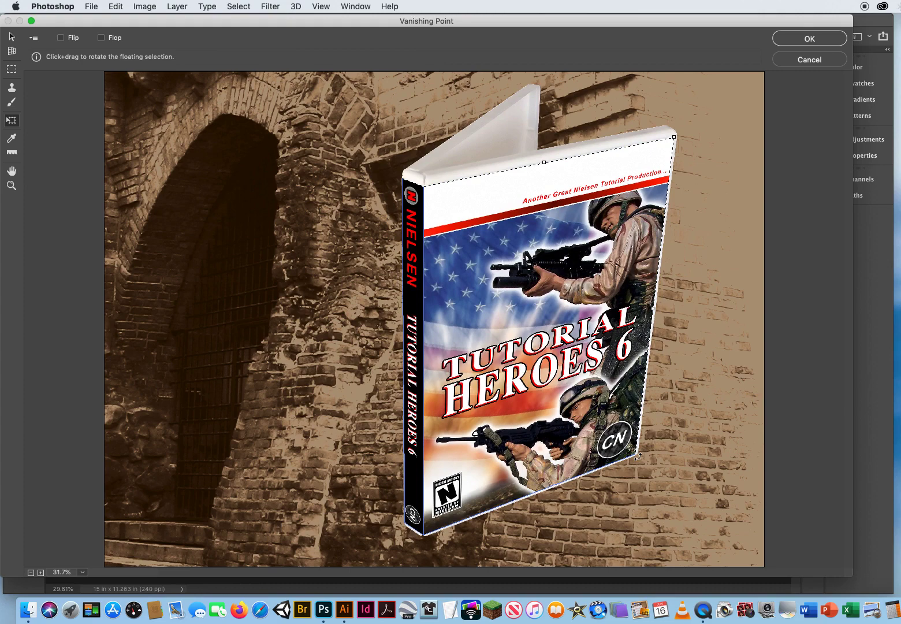
Step: Apply the wrapped cover with OK, deselect the GameCase Cover Art document, and return to DVDCase.jpg
{"action": "left_click", "coordinate": [789, 38]}
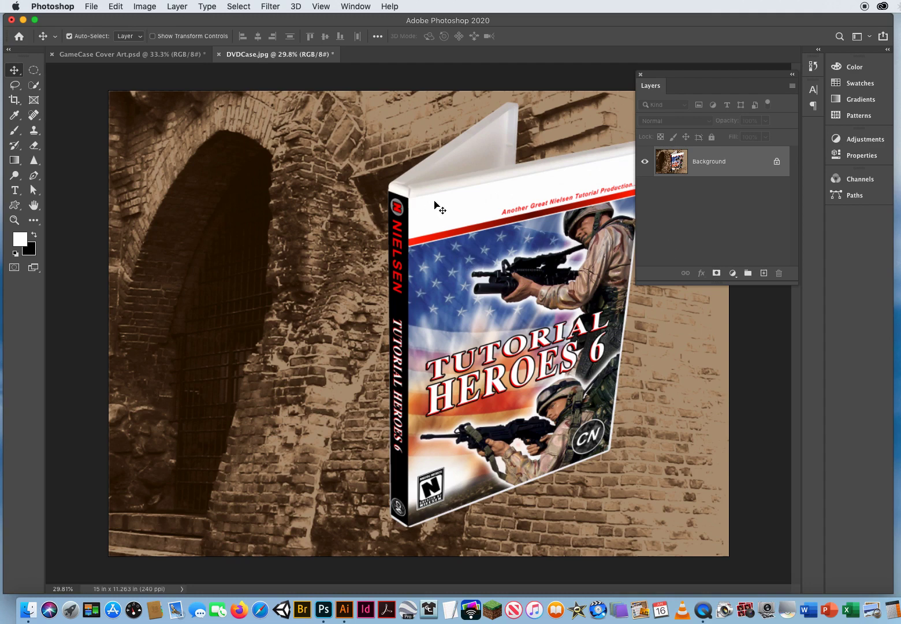
{"action": "left_click_drag", "start_coordinate": [658, 78], "coordinate": [683, 94]}
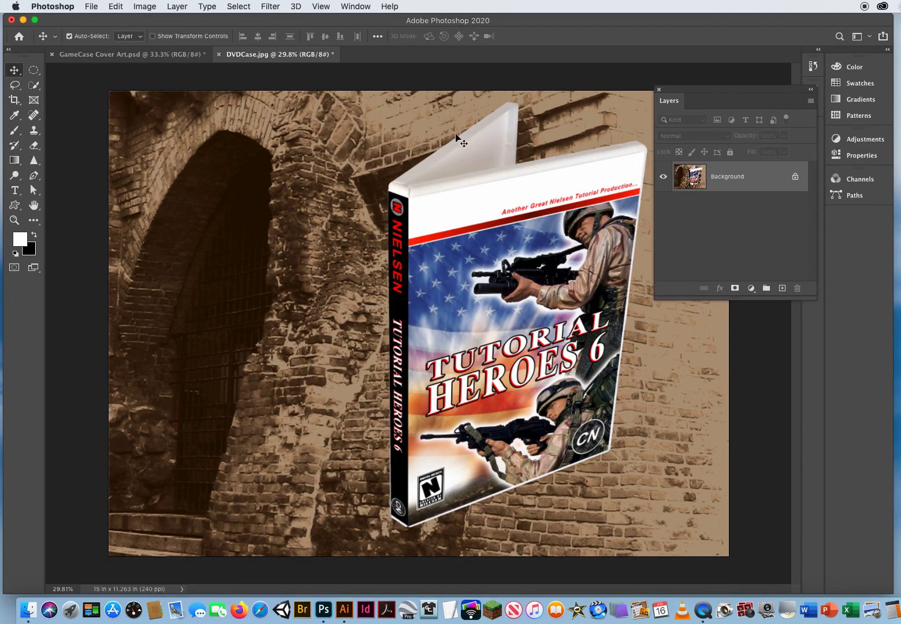
{"action": "left_click", "coordinate": [134, 55]}
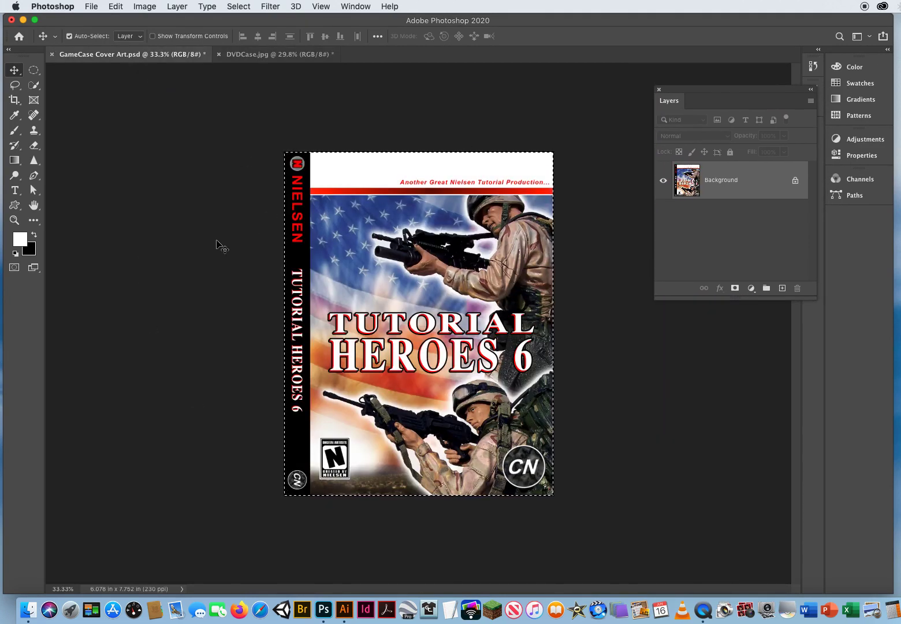
{"action": "key", "text": "super+d"}
{"action": "left_click", "coordinate": [248, 55]}
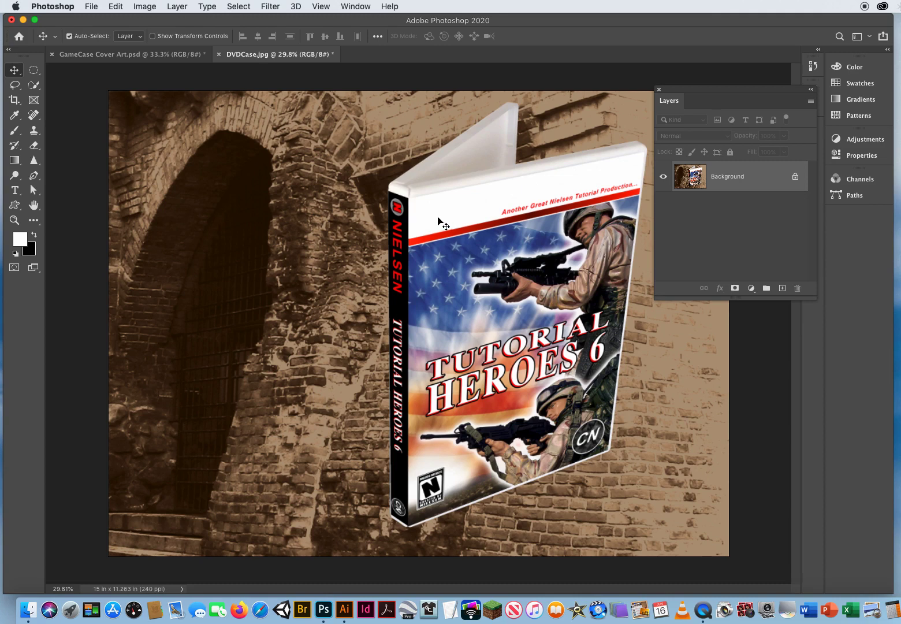
{"action": "left_click_drag", "start_coordinate": [679, 90], "coordinate": [630, 107]}
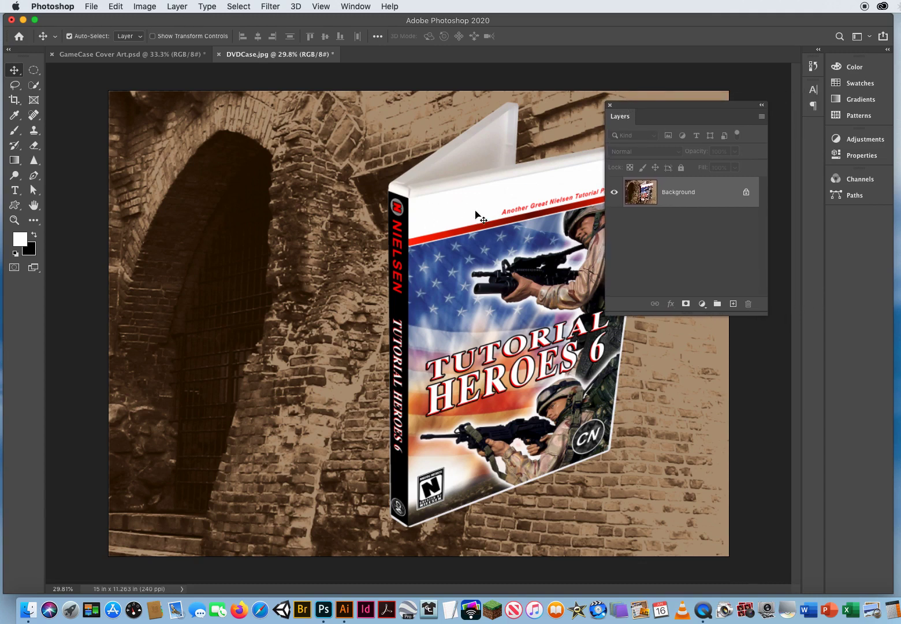